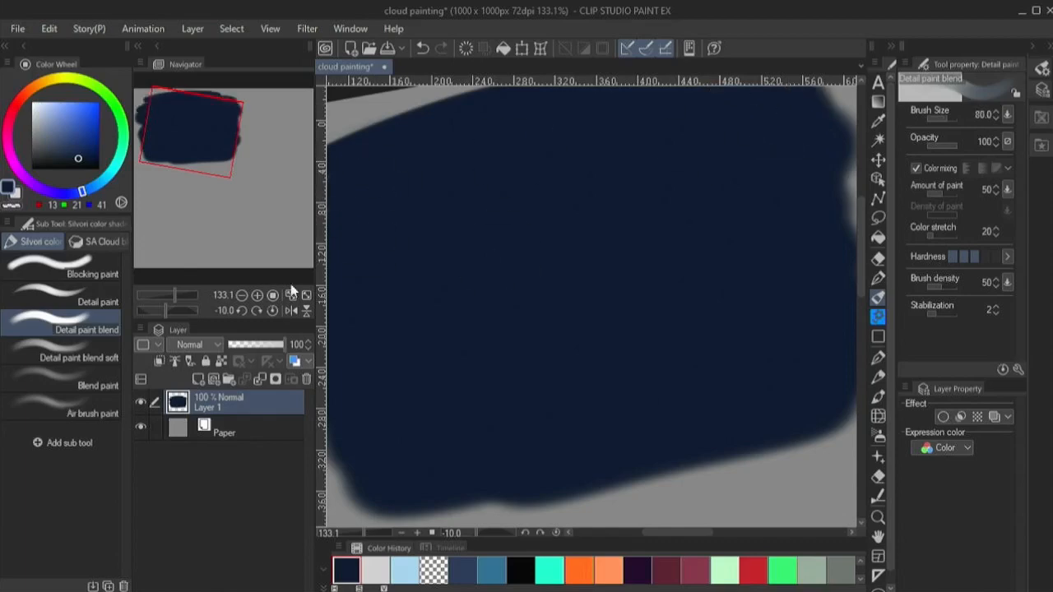
- Place Layer 1 in a new folder and add a new layer above it, clipped to it
click(229, 379)
drag(229, 428, 227, 404)
click(198, 379)
click(159, 361)
- On Layer 1, paint a dark navy swatch with a small arrow pointing to the background block beside it
drag(174, 295, 172, 293)
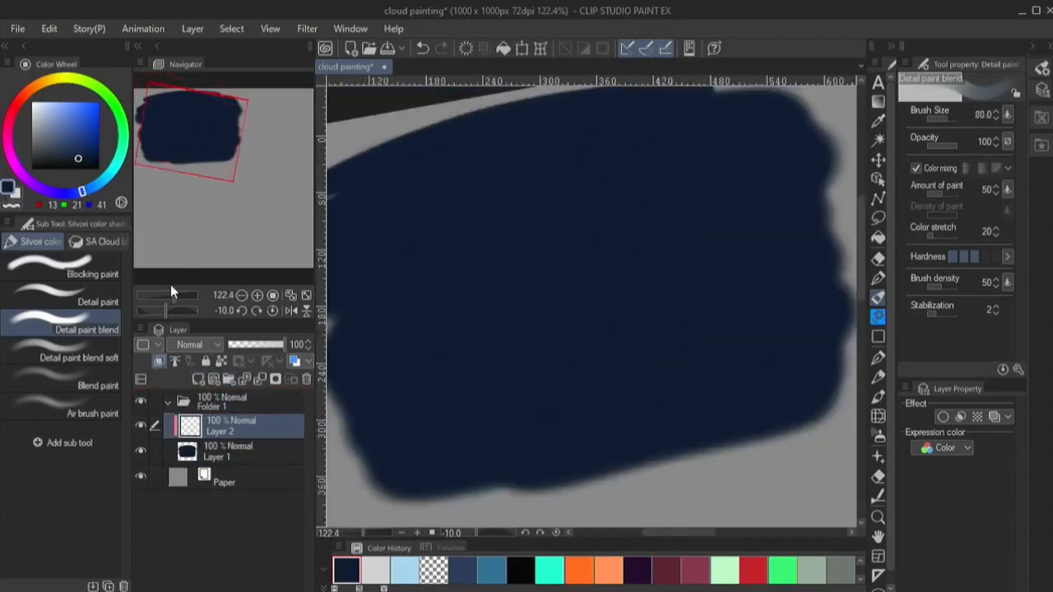
mouse_move(193, 129)
mouse_down()
mouse_move(178, 129)
mouse_move(225, 130)
mouse_up()
key([)
key([)
key([)
key([)
key([)
click(228, 451)
mouse_move(724, 119)
mouse_down()
mouse_move(747, 146)
mouse_move(673, 130)
mouse_up()
key([)
key([)
key([)
key([)
- Paint a muted blue swatch (RGB 33, 49, 73) below the navy swatch with a brush size of 30
click(70, 152)
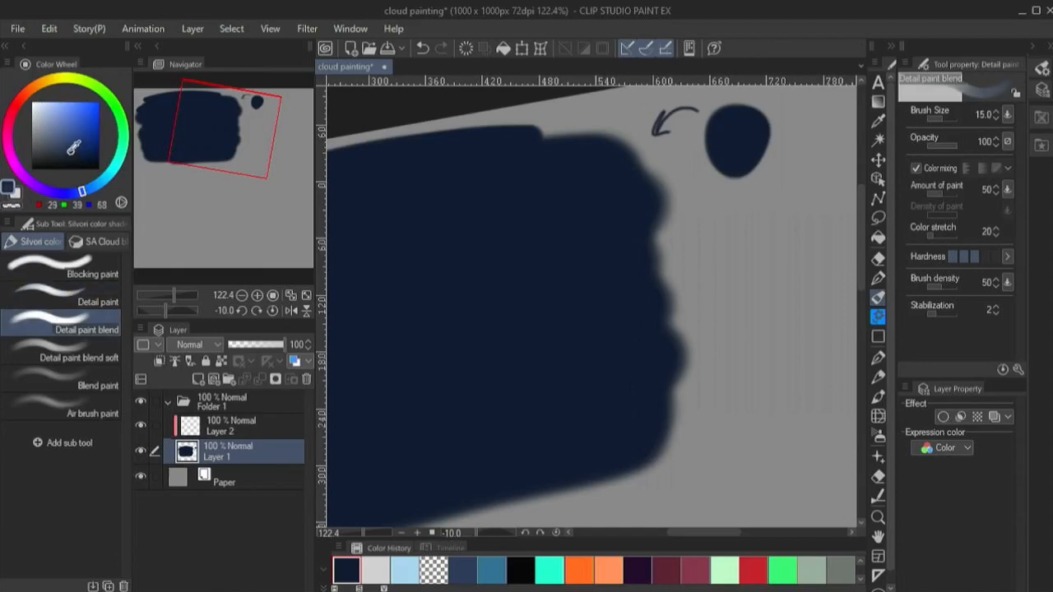
drag(85, 193, 88, 190)
key(])
key(])
key(])
key(])
mouse_move(762, 246)
mouse_down()
mouse_move(775, 254)
mouse_move(742, 255)
mouse_up()
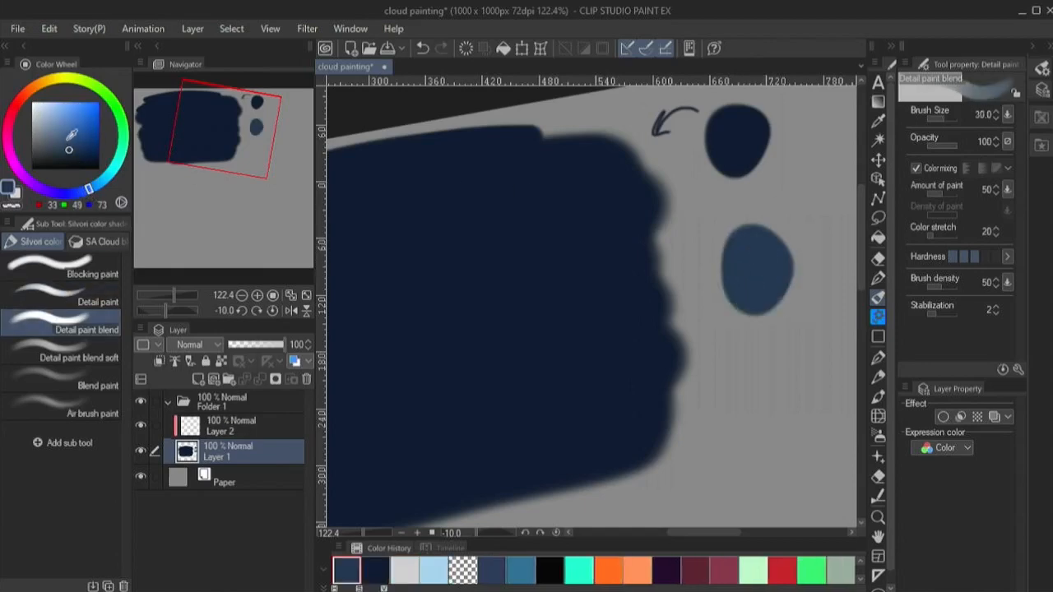
- Paint a purple swatch beside the blue one and a lighter lavender swatch beneath it
click(69, 137)
click(63, 194)
drag(797, 191, 815, 224)
click(45, 190)
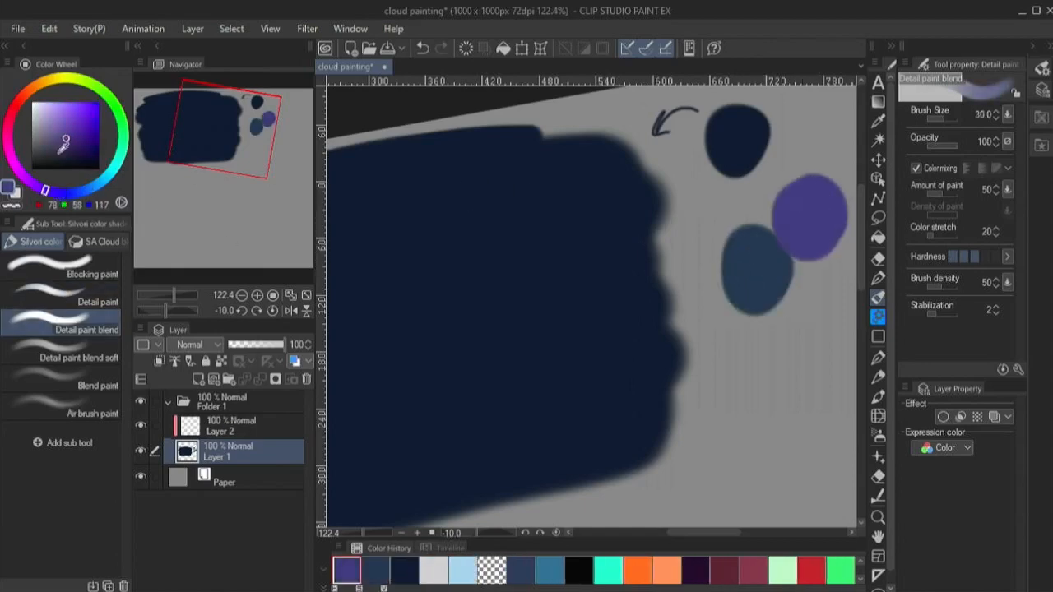
click(45, 127)
key(ctrl+z)
mouse_move(827, 271)
mouse_down()
mouse_move(820, 316)
mouse_move(792, 290)
mouse_up()
- Change the paper colour to a lighter grey
double_click(179, 477)
click(655, 133)
click(1016, 39)
- Paint a white swatch (RGB 255, 255, 255) on Layer 1 beneath the blue and lavender swatches
click(205, 450)
click(40, 107)
mouse_move(769, 325)
mouse_down()
mouse_move(781, 332)
mouse_move(758, 357)
mouse_move(773, 362)
mouse_up()
key(ctrl+z)
click(32, 102)
- On Layer 2, draw a cloud's bumpy upper edge across the lower part of the block in the swatch blue at brush size 8
click(242, 294)
click(272, 311)
drag(234, 157, 213, 164)
click(171, 296)
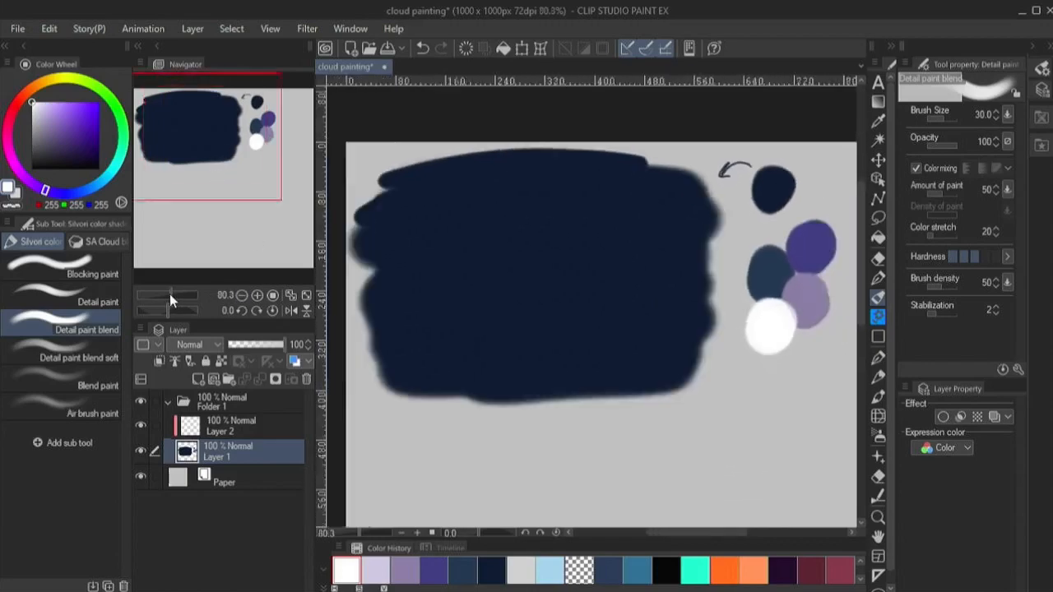
click(242, 311)
click(227, 423)
alt+click(763, 232)
key(bracketleft)
key(bracketleft)
key(bracketleft)
key(bracketleft)
key(bracketleft)
key(bracketleft)
key(bracketleft)
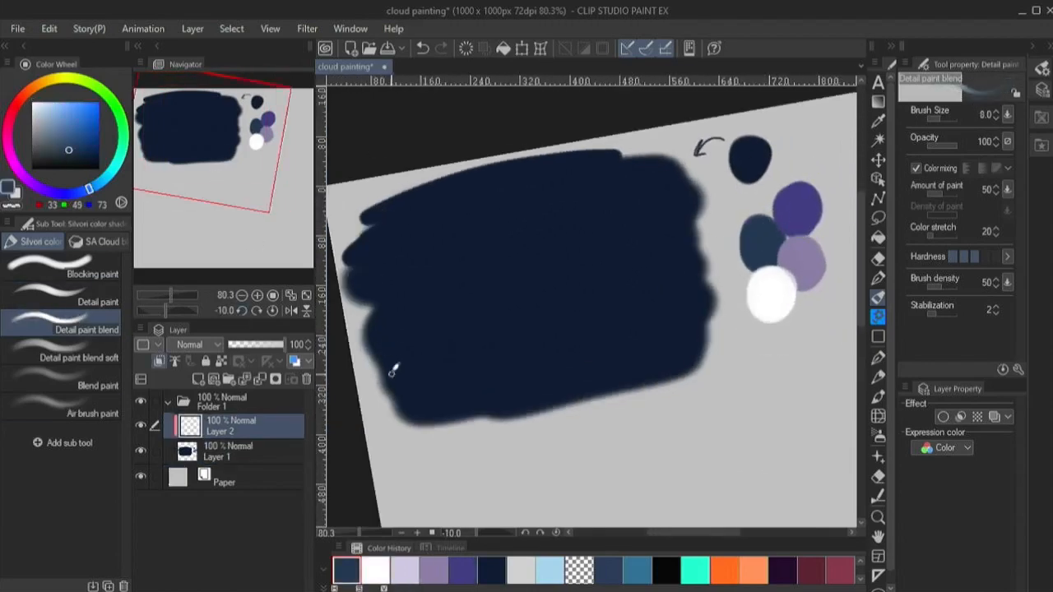
mouse_move(384, 377)
mouse_down()
mouse_move(415, 339)
mouse_move(448, 355)
mouse_move(547, 369)
mouse_move(701, 355)
mouse_up()
- Fill in the blue cloud below its outlined edge with the Blocking paint brush
click(62, 268)
key(bracketright)
key(bracketright)
key(bracketright)
key(bracketright)
mouse_move(689, 368)
mouse_down()
mouse_move(611, 380)
mouse_move(515, 370)
mouse_move(556, 404)
mouse_move(476, 377)
mouse_up()
key(bracketleft)
key(bracketleft)
key(bracketleft)
key(bracketleft)
key(bracketleft)
- Rename the layer as cloud 1 and extend the blue cloud up along the block's right edge
double_click(221, 432)
text(cloud 1)
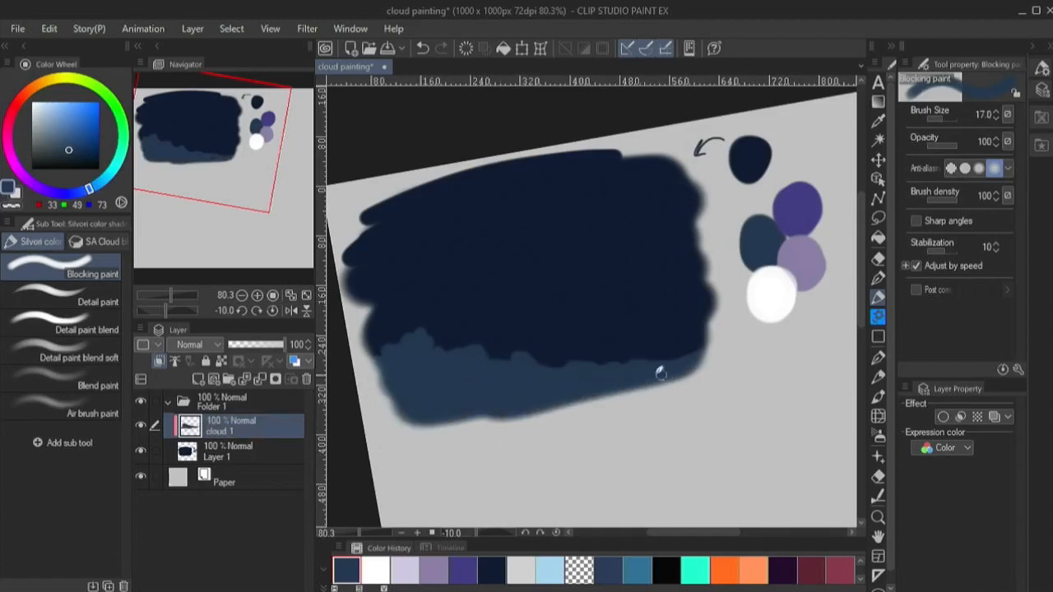
mouse_move(660, 373)
mouse_down()
mouse_move(692, 317)
mouse_move(687, 352)
mouse_move(715, 290)
mouse_move(712, 317)
mouse_up()
key(bracketright)
key(bracketright)
key(bracketright)
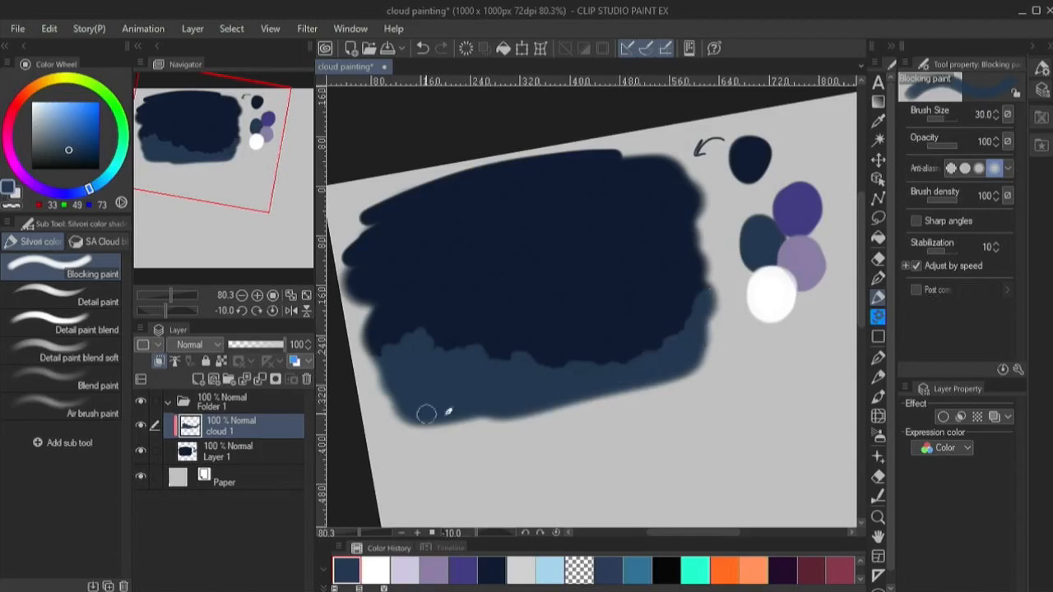
- Add a new layer beneath cloud 1 and clip it to Layer 1
key(ctrl+shift+n)
drag(210, 431, 212, 466)
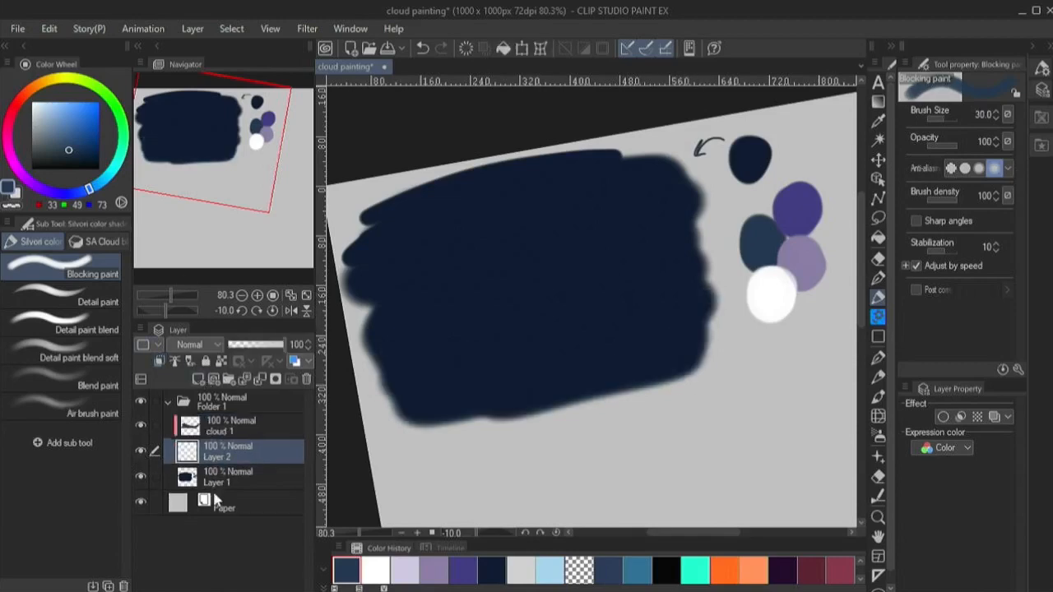
click(159, 361)
- Paint a second, darker blue cloud rising behind the first along the right side of the block
drag(553, 329, 639, 261)
alt+click(632, 265)
key(ctrl+z)
mouse_move(551, 365)
mouse_down()
mouse_move(615, 278)
mouse_move(684, 226)
mouse_move(595, 275)
mouse_move(654, 240)
mouse_move(602, 331)
mouse_move(649, 327)
mouse_move(681, 246)
mouse_up()
key(ctrl+z)
key(bracketright)
click(263, 345)
alt+click(654, 258)
key(ctrl+z)
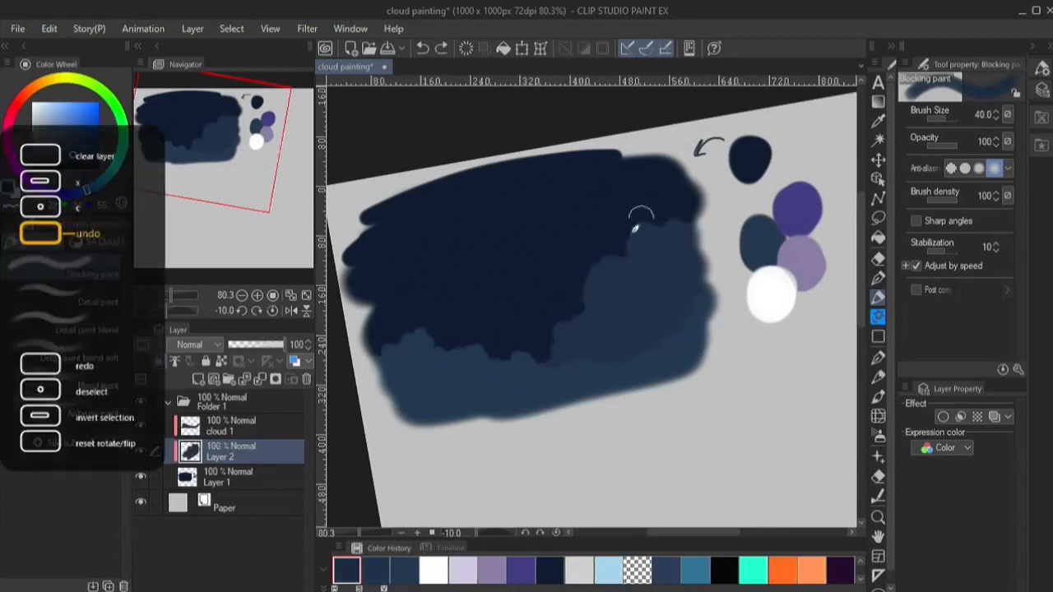
- Lock the layer's transparent pixels and recolour the second cloud to dark navy (RGB 22, 34, 56) at brush size 150
click(221, 362)
key(bracketright)
key(bracketright)
key(bracketright)
key(bracketright)
key(bracketright)
key(bracketright)
key(bracketright)
drag(660, 329, 570, 292)
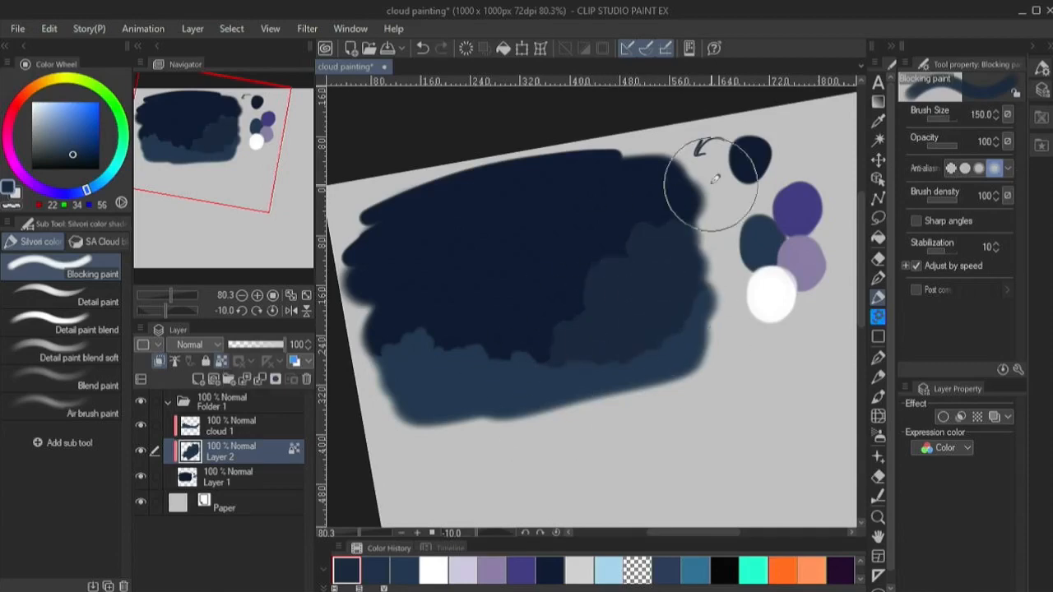
- Rename the second cloud's layer as cloud 2
double_click(222, 455)
text(cloud)
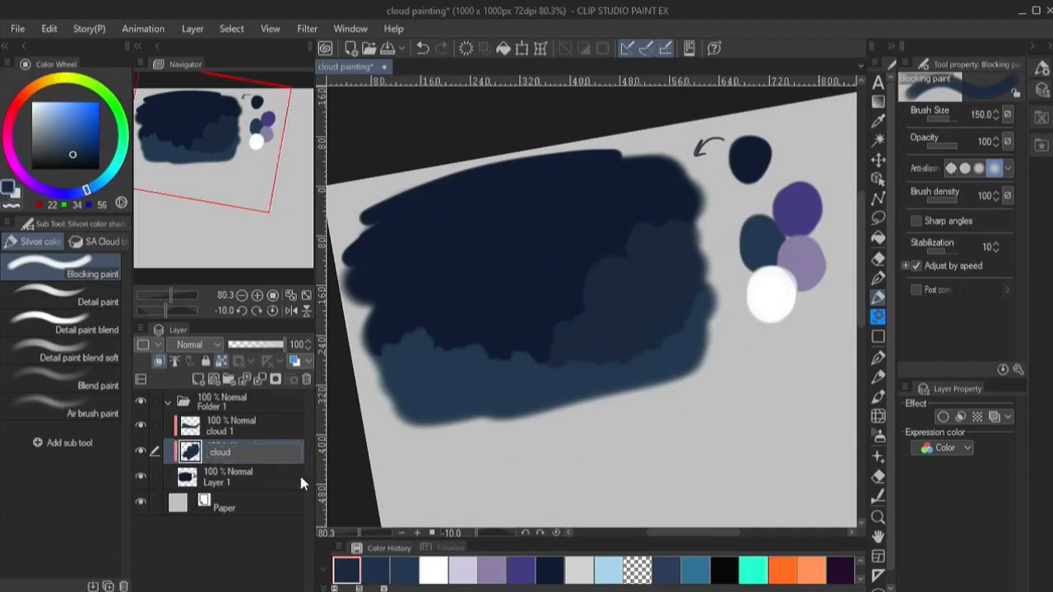
text( 2)
click(300, 477)
- Add a clipped layer beneath cloud 2 and paint a dark navy cloud (RGB 19, 30, 51) on the block's left side
click(197, 379)
click(160, 362)
key(bracketleft)
key(bracketleft)
key(bracketleft)
key(bracketleft)
drag(491, 284, 431, 296)
alt+click(428, 279)
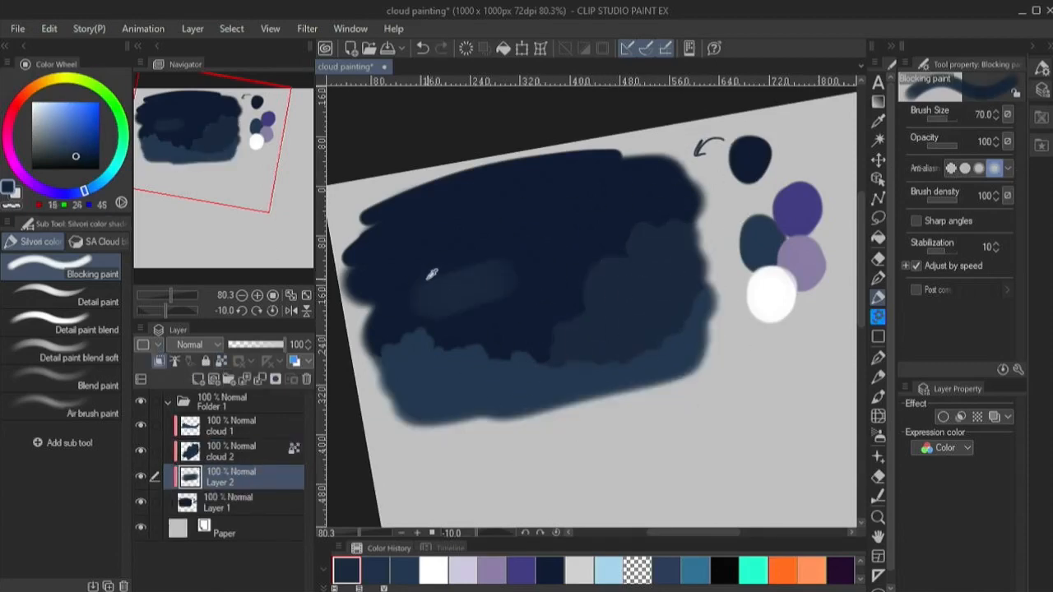
alt+click(454, 285)
key(ctrl+z)
key(bracketleft)
key(bracketleft)
key(bracketleft)
mouse_move(363, 294)
mouse_down()
mouse_move(395, 229)
mouse_move(521, 313)
mouse_move(513, 343)
mouse_move(431, 377)
mouse_move(436, 274)
mouse_move(363, 324)
mouse_move(444, 349)
mouse_up()
- Extend the dark navy cloud across the middle and up the right side with a bumpy upper edge, filling it in
key(bracketleft)
key(bracketleft)
key(bracketleft)
key(bracketleft)
drag(540, 309, 588, 256)
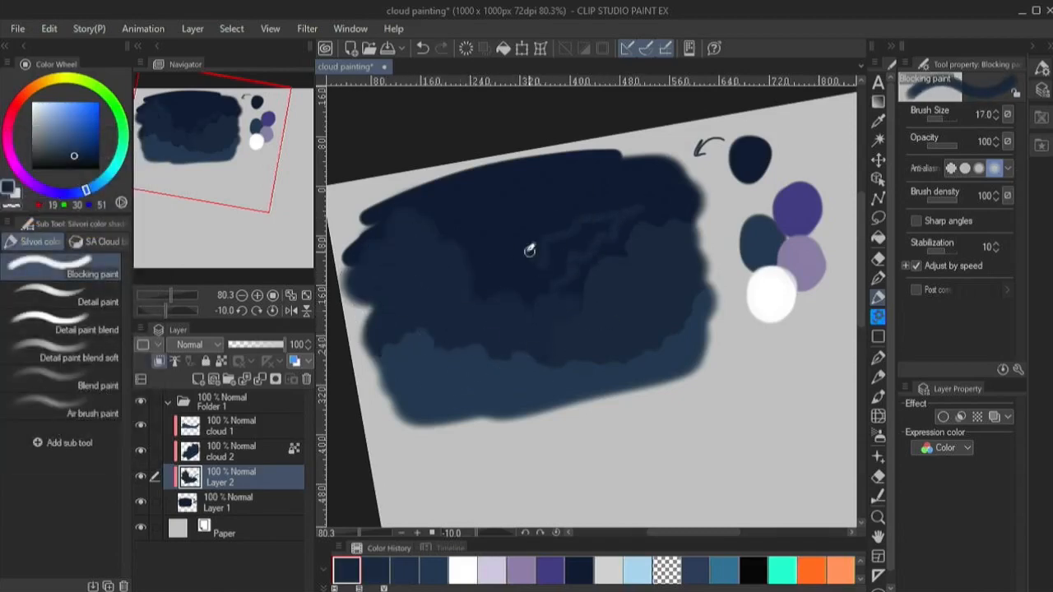
key(bracketright)
key(bracketright)
key(bracketright)
mouse_move(521, 286)
mouse_down()
mouse_move(561, 236)
mouse_move(686, 174)
mouse_move(711, 192)
mouse_move(552, 282)
mouse_move(696, 218)
mouse_move(580, 360)
mouse_up()
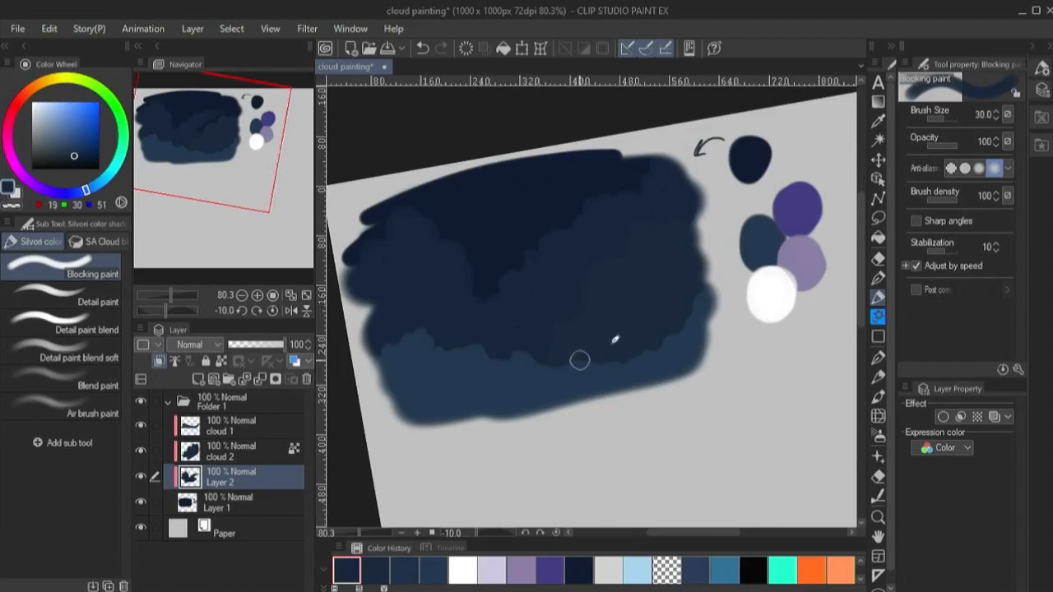
- Add a clipped layer directly above Layer 1 and paint a pale pink round moon rising behind the clouds
click(231, 502)
click(197, 378)
alt+click(771, 293)
key(bracketright)
key(bracketright)
key(bracketright)
key(bracketright)
click(14, 164)
click(38, 109)
mouse_move(493, 297)
mouse_down()
mouse_move(547, 240)
mouse_move(494, 276)
mouse_move(536, 229)
mouse_move(505, 234)
mouse_move(542, 231)
mouse_up()
- On Layer 2, paint small navy puffs over the moon's lower part to refine the cloud edge at brush size 15
click(231, 478)
click(375, 570)
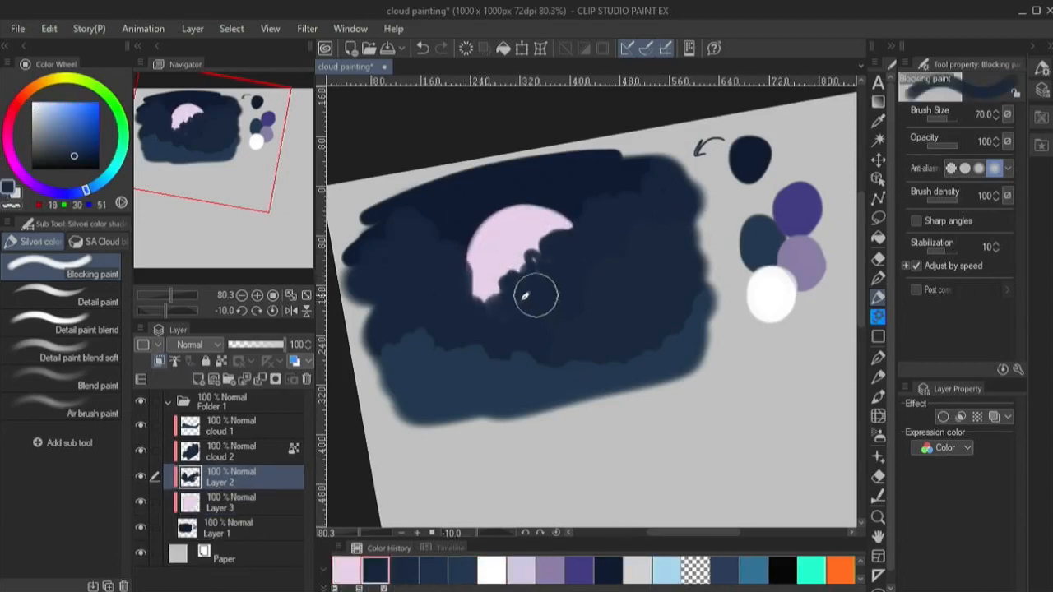
key(bracketleft)
key(bracketleft)
key(bracketleft)
key(bracketleft)
key(bracketleft)
key(bracketleft)
key(bracketleft)
key(bracketleft)
drag(480, 298, 473, 263)
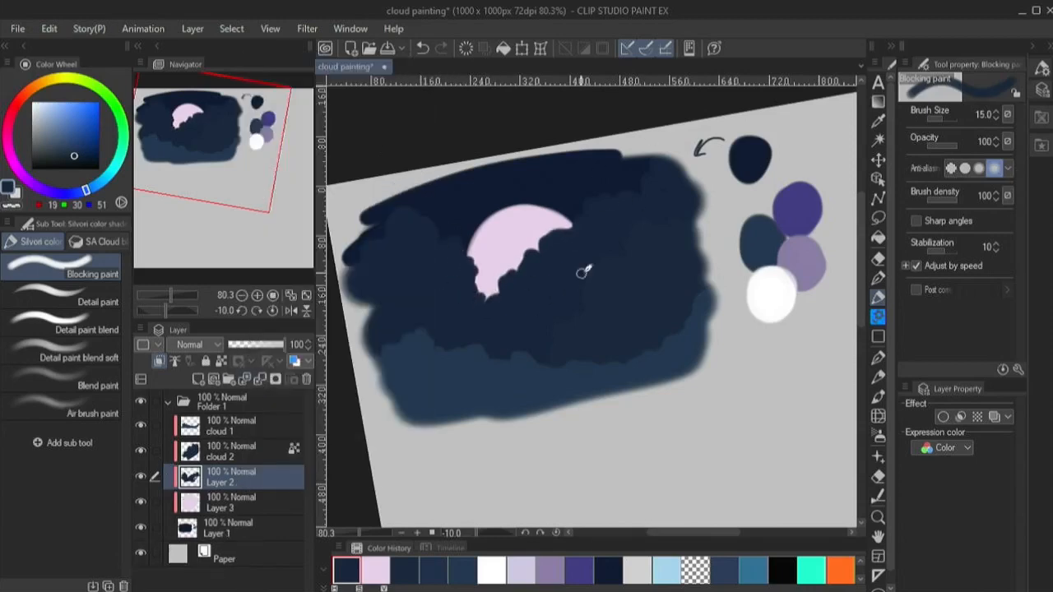
- Touch up the cloud 2 shape with navy (RGB 22, 34, 56) at brush size 60 and unlock its transparent pixels
key(bracketright)
key(bracketright)
key(bracketright)
key(bracketright)
key(bracketright)
key(bracketright)
key(bracketright)
key(alt+bracketright)
alt+click(621, 282)
drag(621, 282, 608, 284)
key(slash)
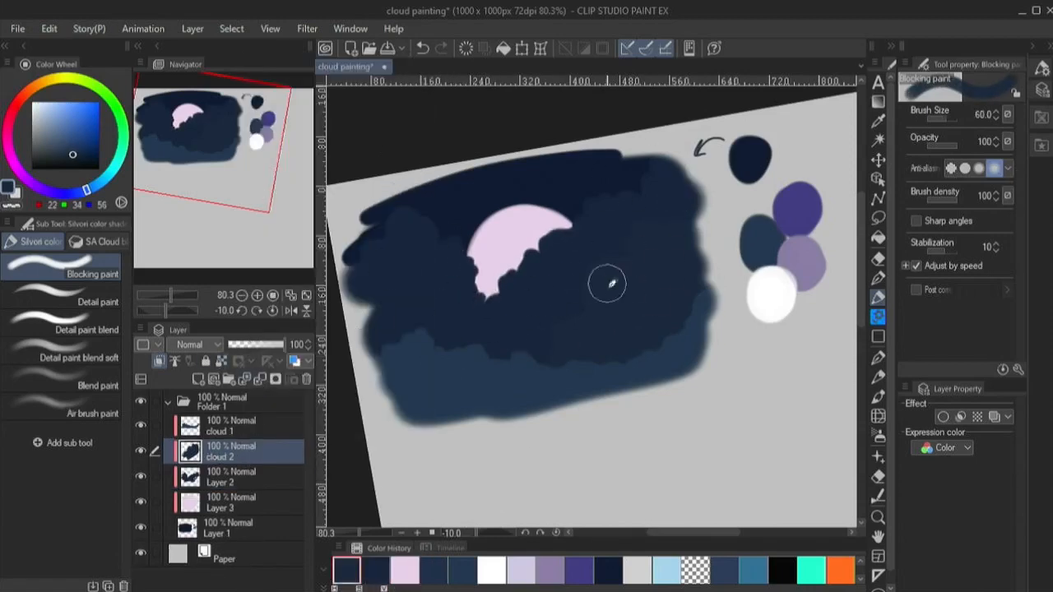
- Lock the transparent pixels of the cloud 1, cloud 2 and Layer 2 layers
click(456, 563)
key(alt+bracketright)
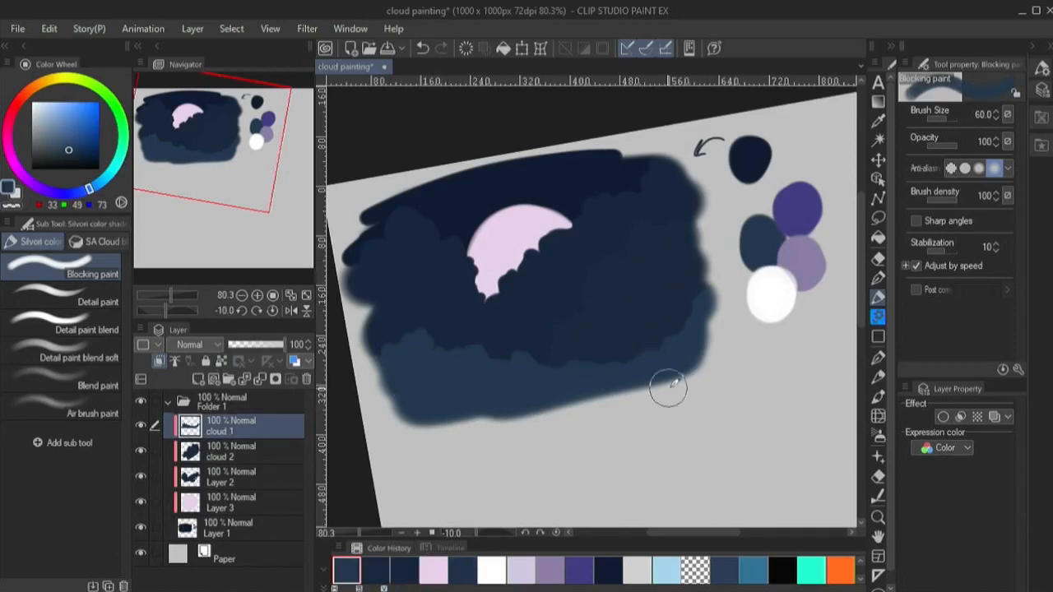
shift+click(175, 473)
click(221, 361)
click(239, 426)
- Softly tint Layer 2's cloud edges around the moon with the swatch purple using the Detail paint blend soft brush
alt+click(783, 224)
click(211, 479)
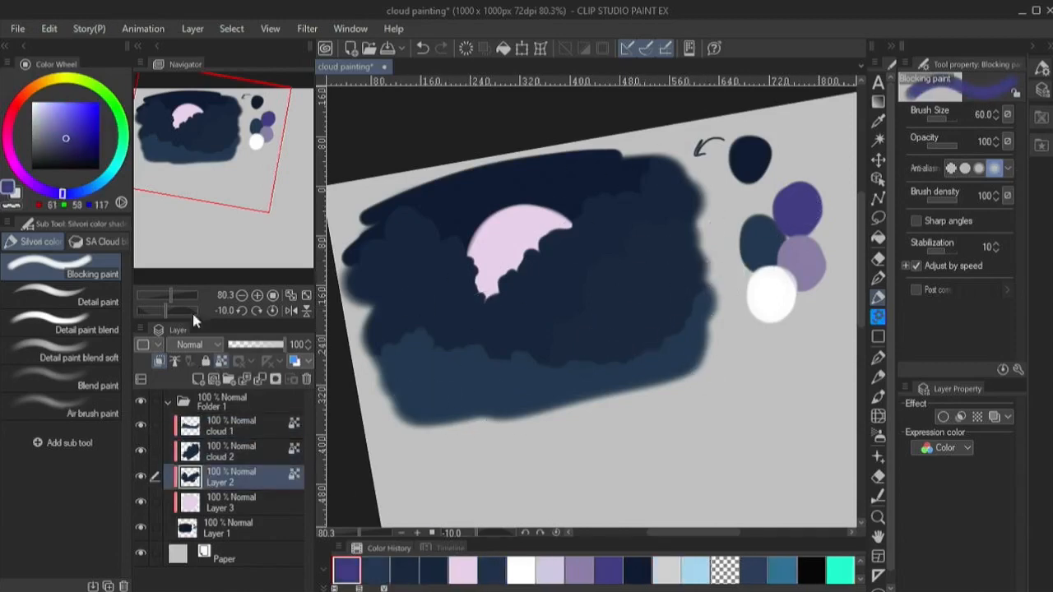
click(92, 351)
drag(652, 176, 648, 195)
scroll(429, 159, up, 1)
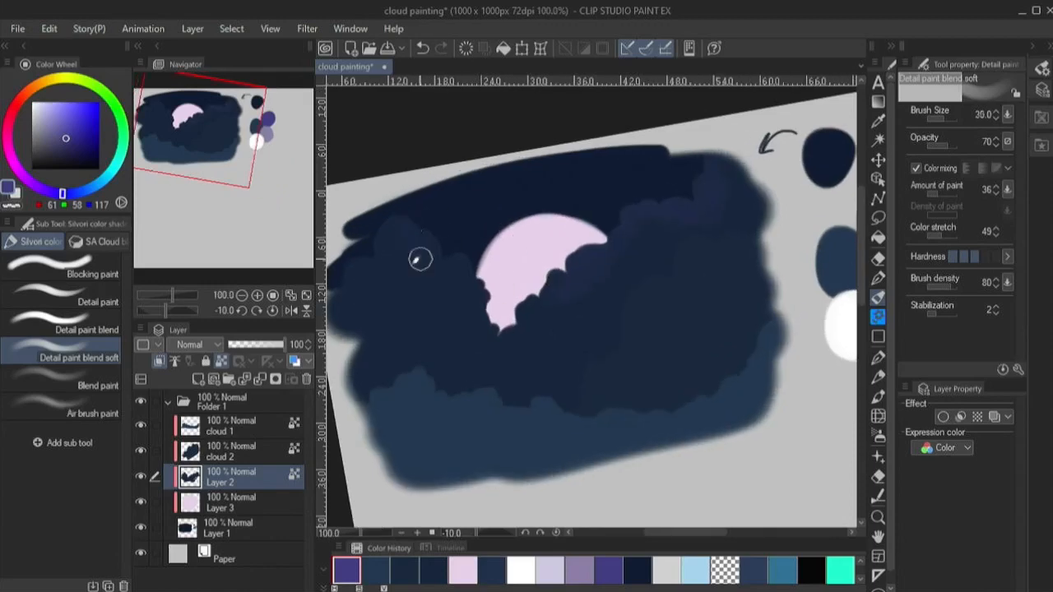
key(bracketright)
alt+click(575, 211)
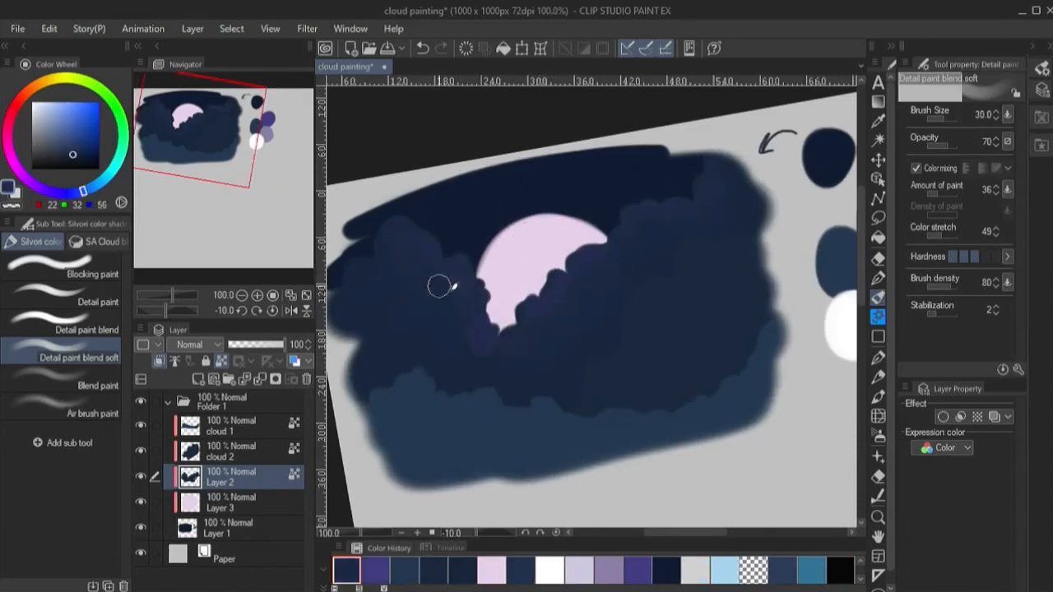
- Paint purple highlights (RGB 62, 58, 117) on the left cloud's upper puffs, switching to the Detail paint blend brush
drag(669, 266, 655, 273)
alt+click(851, 224)
key(bracketleft)
key(bracketleft)
key(bracketleft)
key(bracketleft)
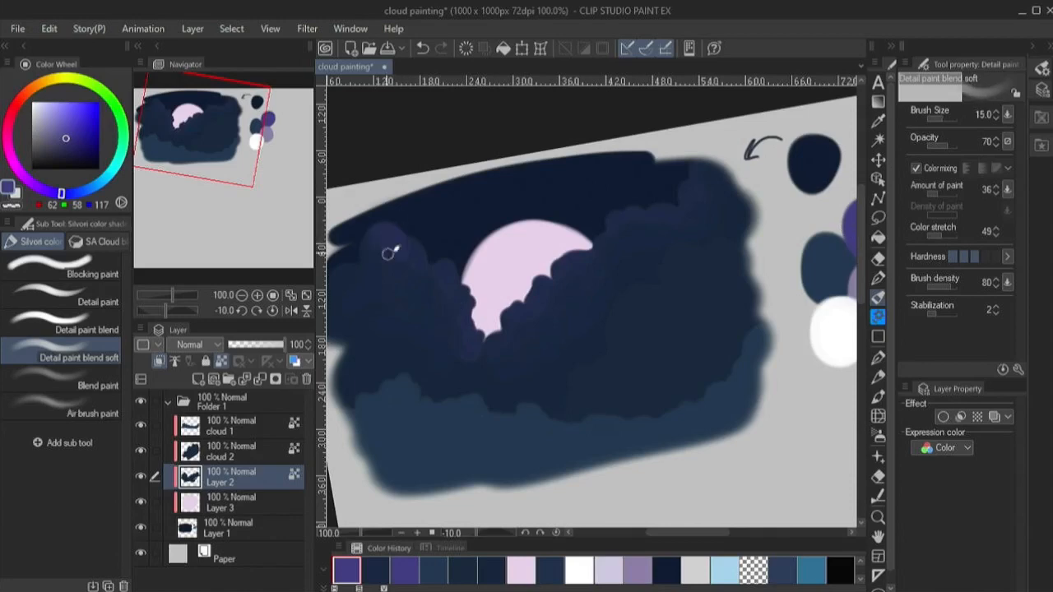
key(comma)
drag(391, 286, 411, 287)
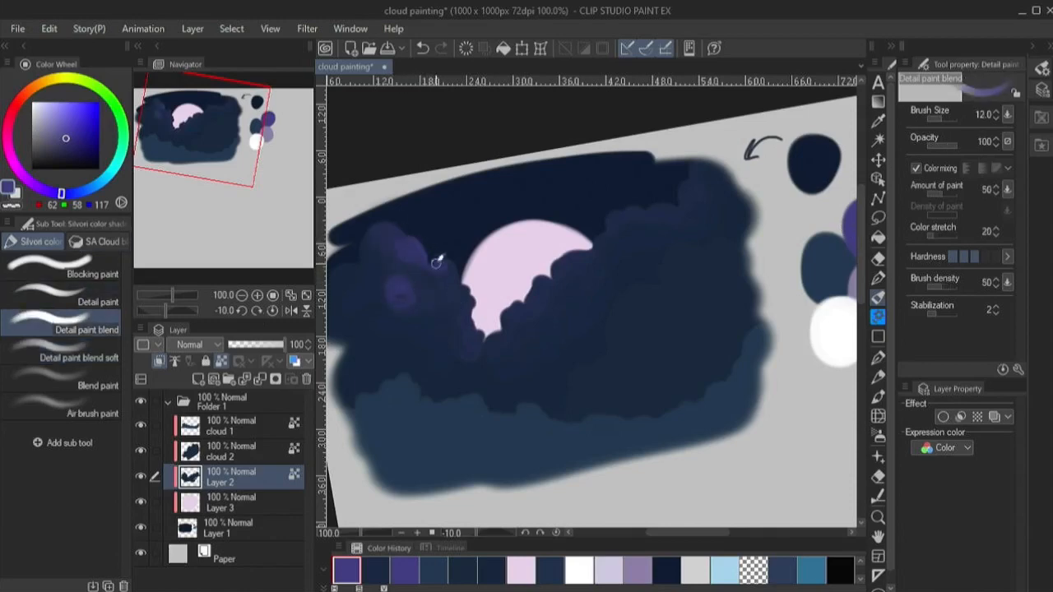
- Shape the left cloud's inner and lower puffs by blending sampled purple and navy shades at brush size 12
alt+click(445, 290)
alt+click(403, 245)
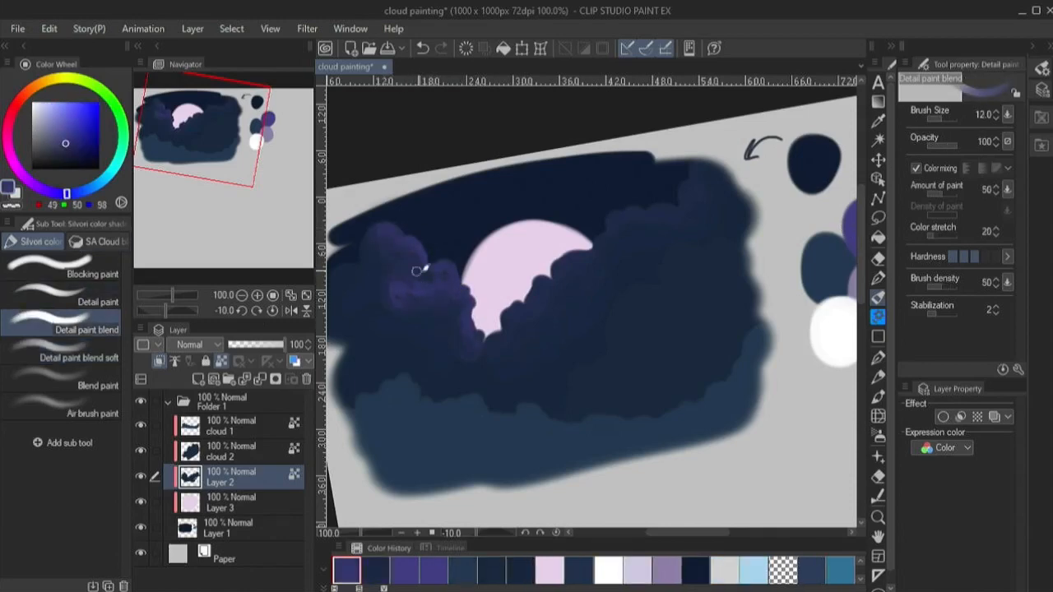
alt+click(430, 300)
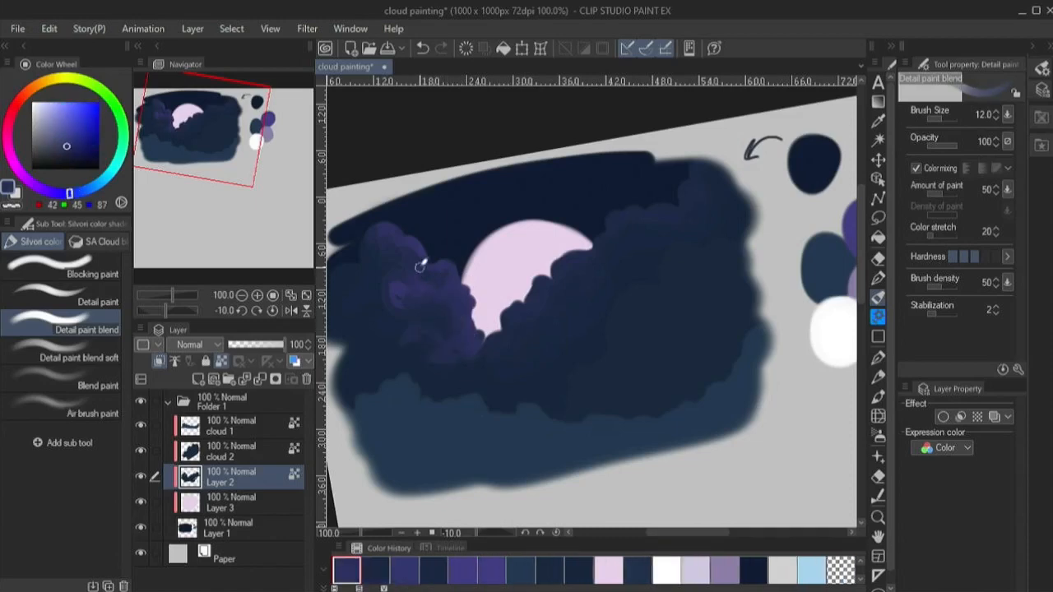
alt+click(380, 254)
mouse_move(461, 301)
mouse_down()
mouse_move(424, 334)
mouse_move(450, 357)
mouse_up()
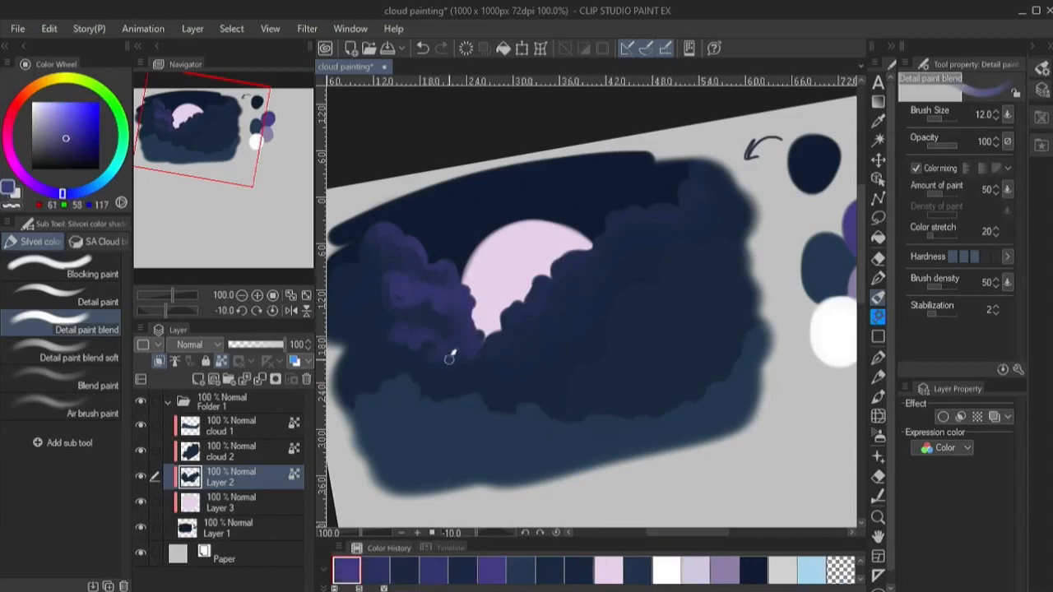
drag(360, 274, 383, 283)
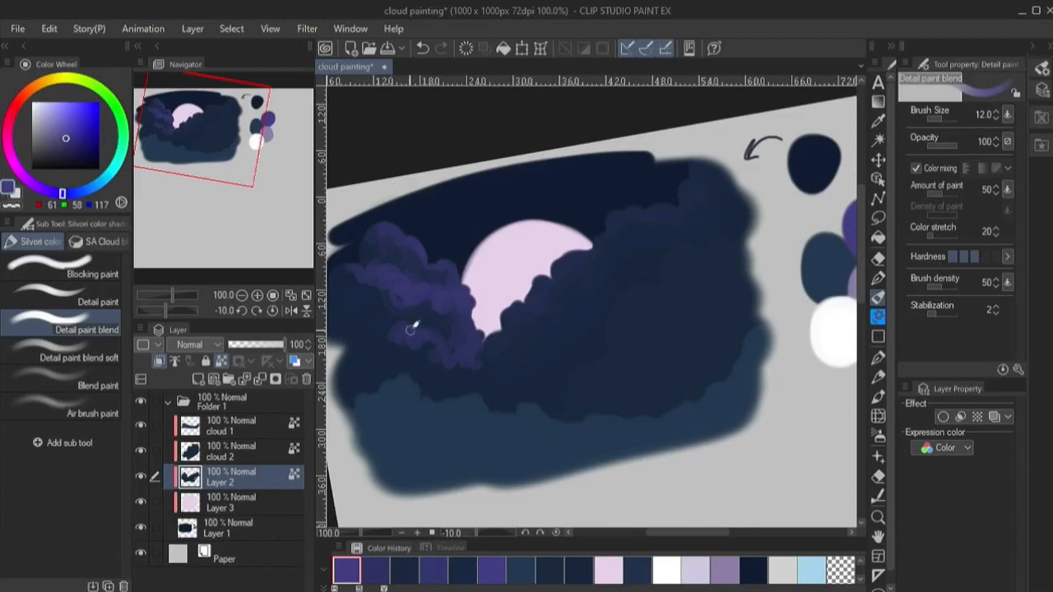
alt+click(418, 359)
- Blend muted purple shading into the left cloud's top and far-left puffs, enlarging the brush to 20
drag(347, 318, 385, 309)
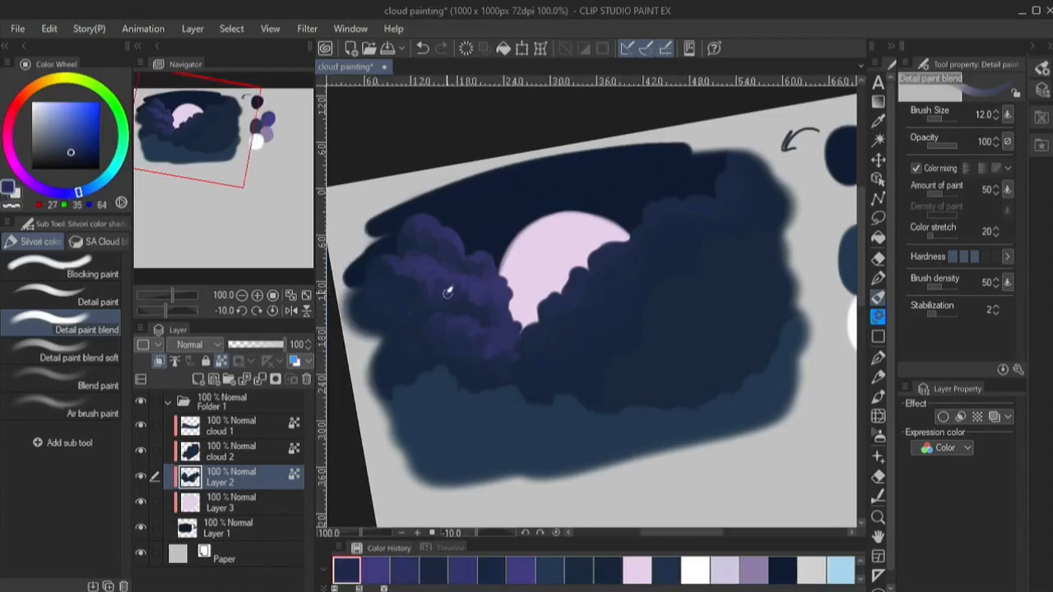
alt+click(402, 230)
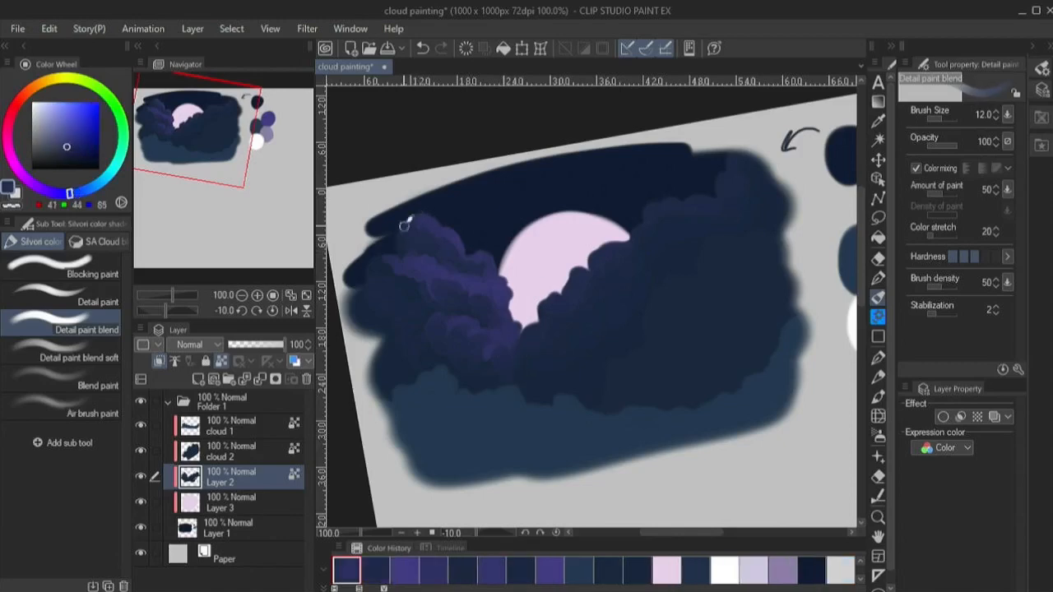
alt+click(361, 290)
key(bracketright)
key(bracketright)
key(bracketright)
alt+click(397, 282)
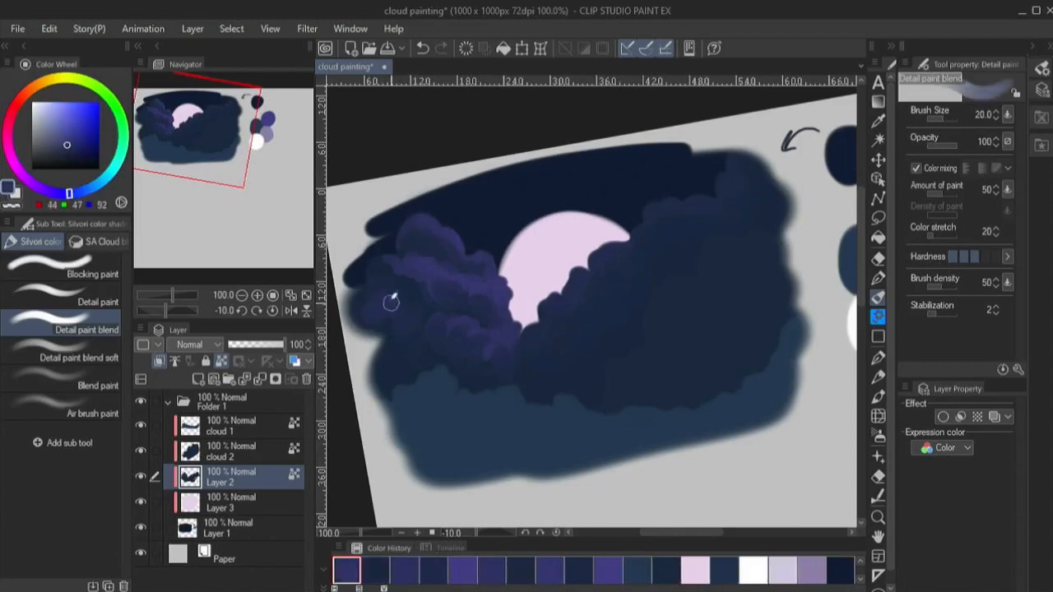
- Work sampled muted purple (RGB 48, 49, 97) into the left cloud's far-left body at brush size 20
key(bracketleft)
key(bracketleft)
key(bracketleft)
key(bracketright)
key(bracketright)
alt+click(381, 275)
key(bracketright)
alt+click(388, 303)
alt+click(404, 295)
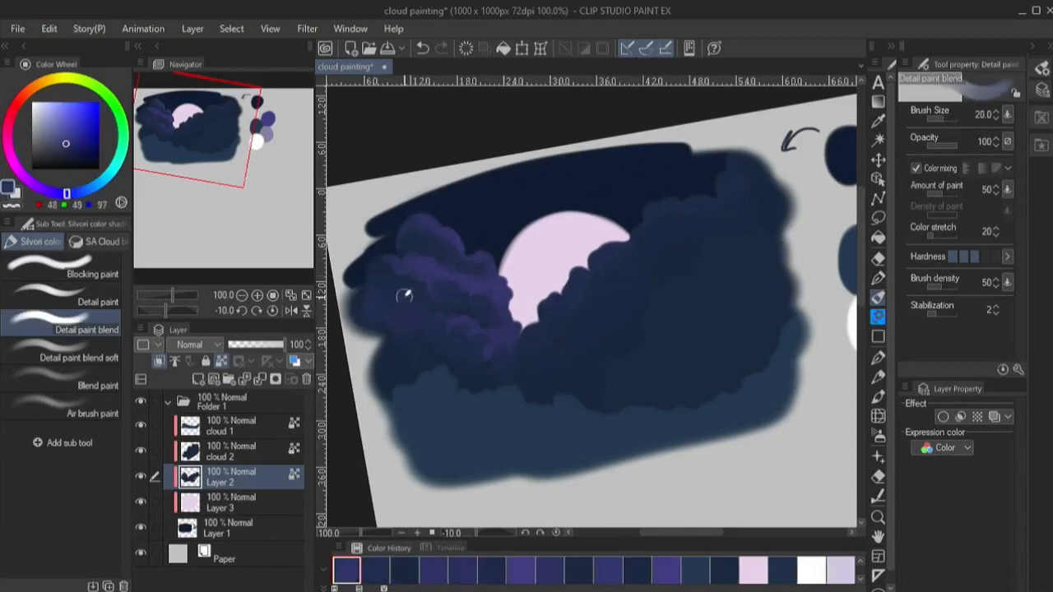
- Paint a purple rim (RGB 61, 58, 117) along the right cloud's edge beside the moon at brush size 10
key(bracketleft)
key(bracketleft)
drag(740, 247, 661, 249)
drag(315, 247, 281, 247)
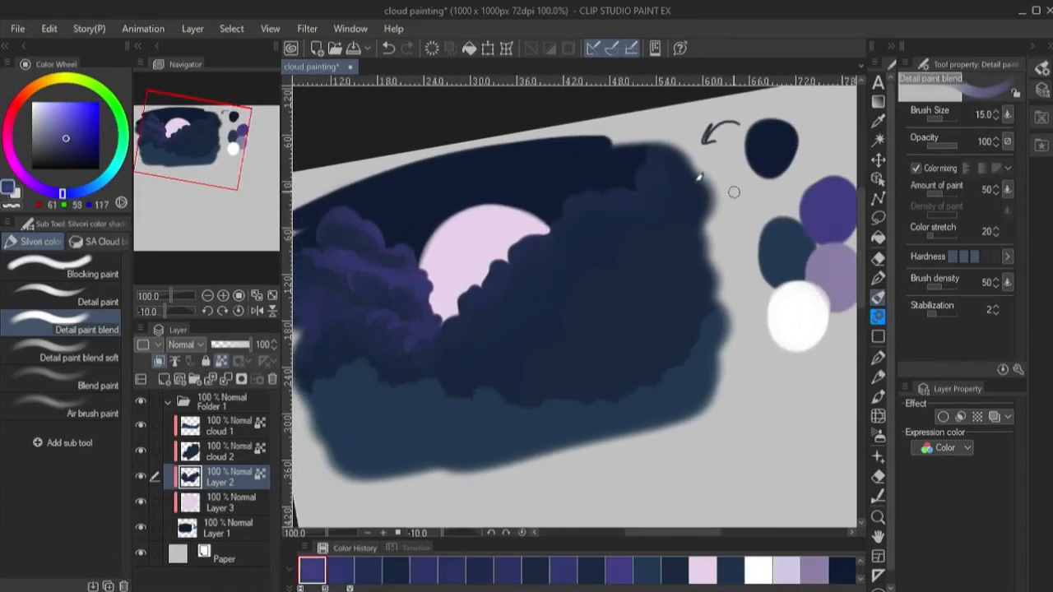
key(bracketleft)
key(bracketleft)
alt+click(387, 263)
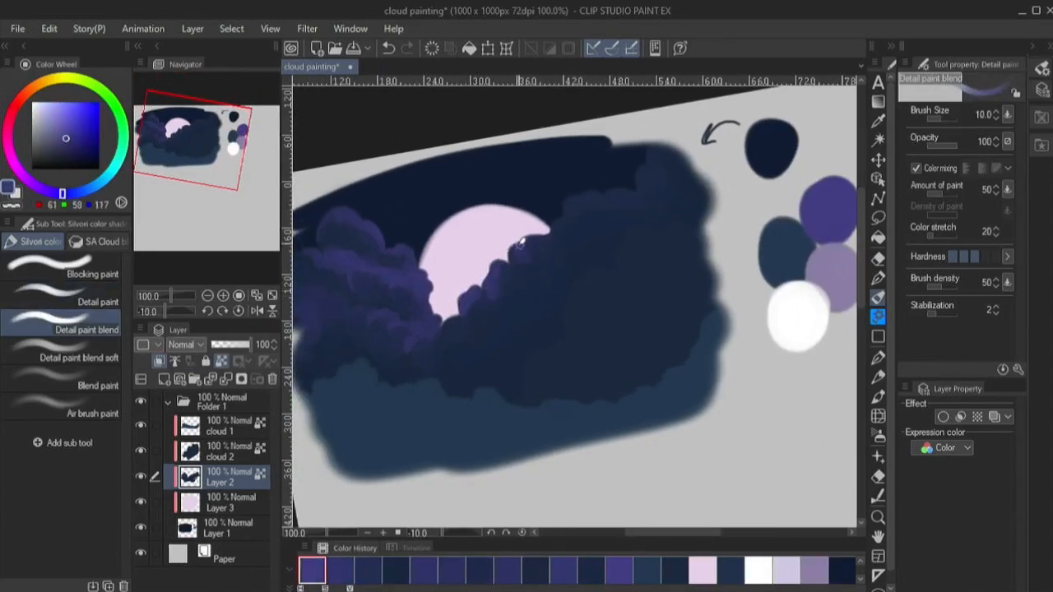
alt+click(523, 277)
click(341, 569)
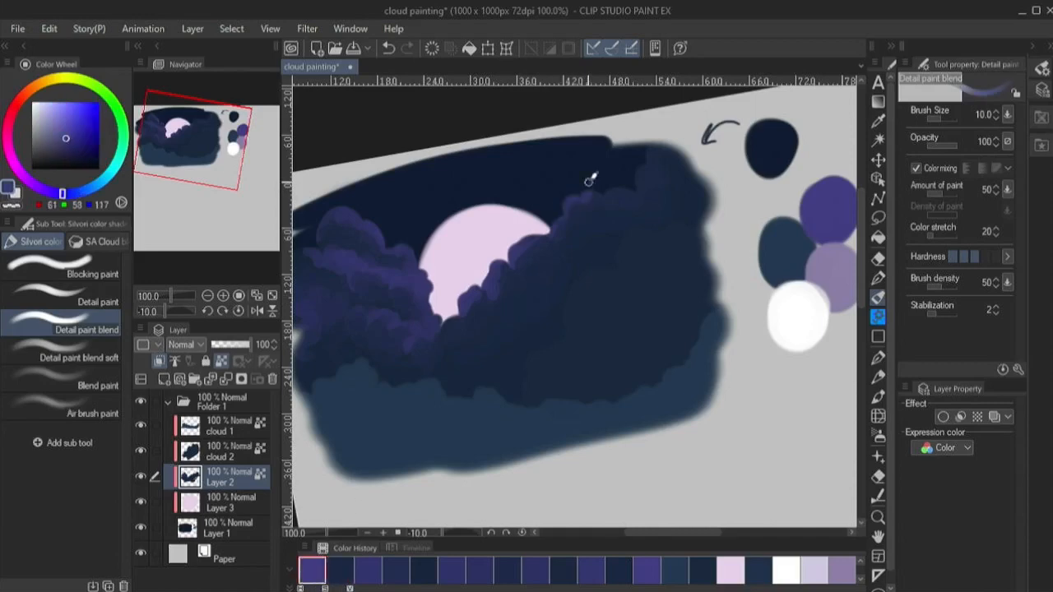
alt+click(534, 238)
click(341, 569)
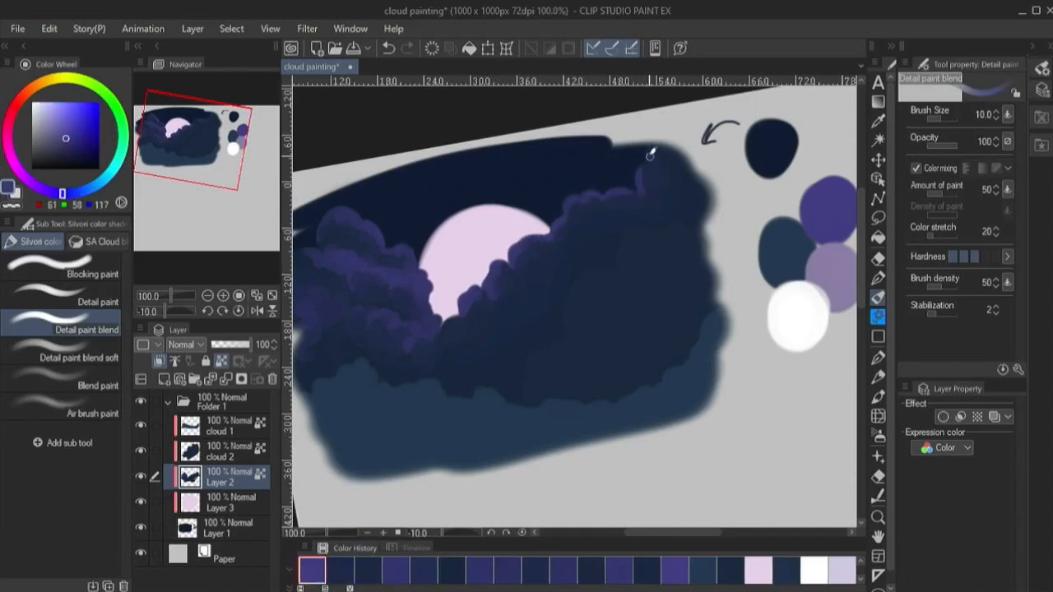
- Extend the purple rim to the right cloud's highest puff and add purple puffs in the valley below the moon
alt+click(662, 186)
drag(642, 190, 627, 196)
click(341, 569)
mouse_move(446, 323)
mouse_down()
mouse_move(443, 338)
mouse_move(447, 309)
mouse_up()
alt+click(453, 334)
click(341, 569)
mouse_move(431, 347)
mouse_down()
mouse_move(459, 352)
mouse_move(440, 369)
mouse_move(465, 373)
mouse_up()
- Blend darker navy purple (RGB 31, 38, 71) into the right cloud behind its moonlit rim at brush size 17
key(bracketright)
key(bracketright)
key(bracketright)
alt+click(484, 345)
alt+click(512, 321)
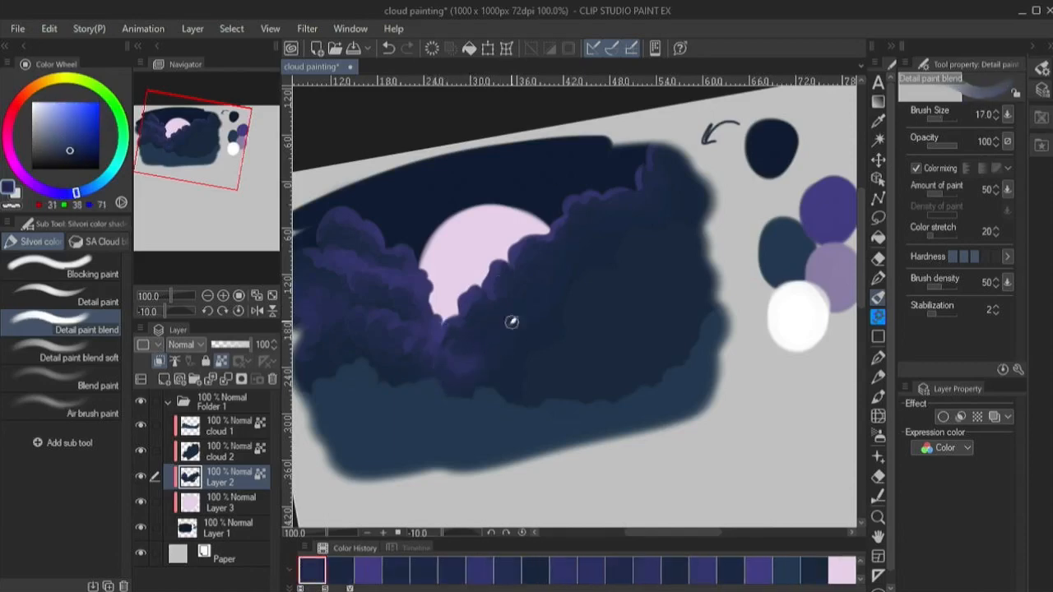
alt+click(501, 306)
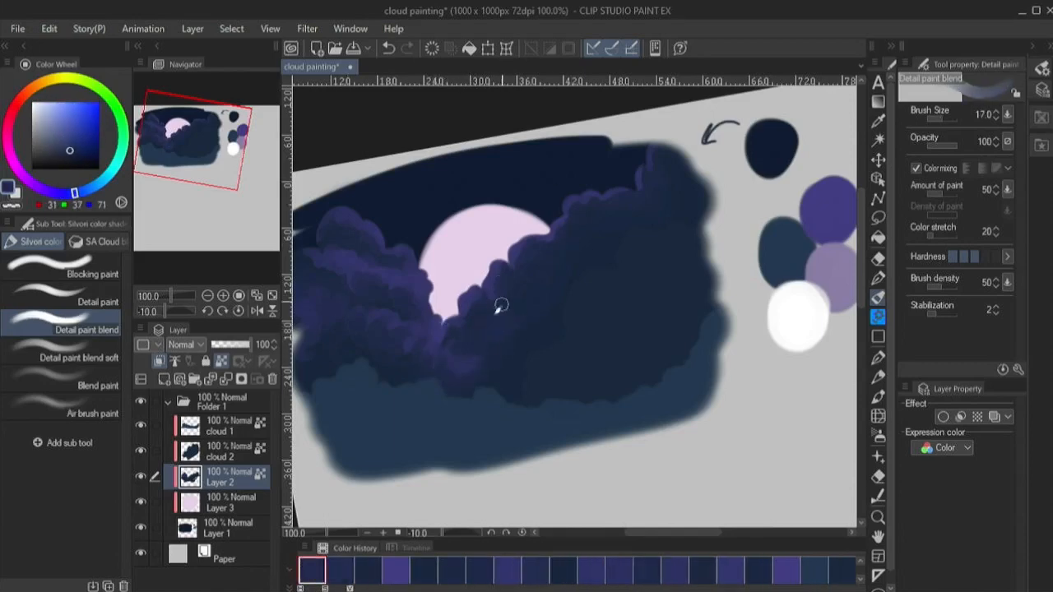
alt+click(456, 320)
- Detail the right cloud's inner puffs in muted purple at brush size 10, and darken its body with navy at size 30
key(bracketleft)
key(bracketleft)
key(bracketleft)
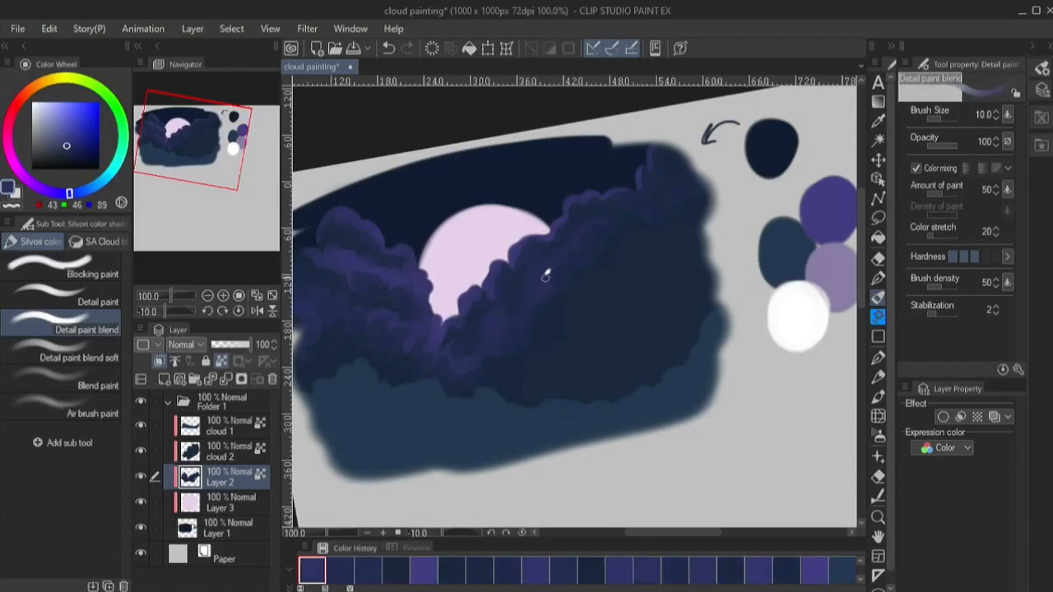
key(bracketright)
key(bracketright)
key(bracketright)
key(bracketright)
key(bracketright)
key(bracketright)
alt+click(525, 345)
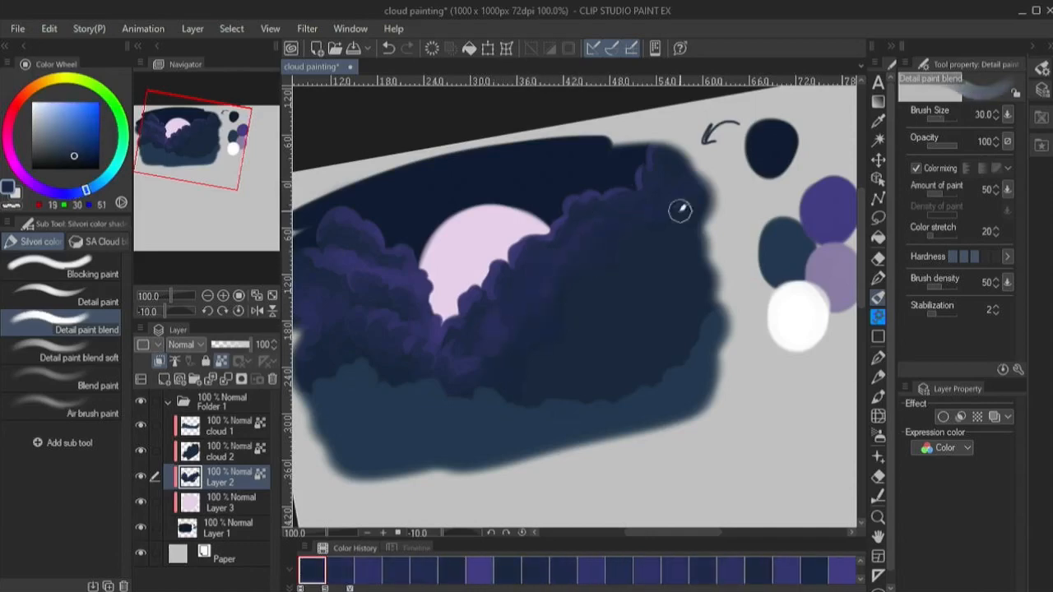
- Smooth the right cloud's shading below the moon with the Blend paint brush at size 40
key(j)
key(bracketright)
key(bracketright)
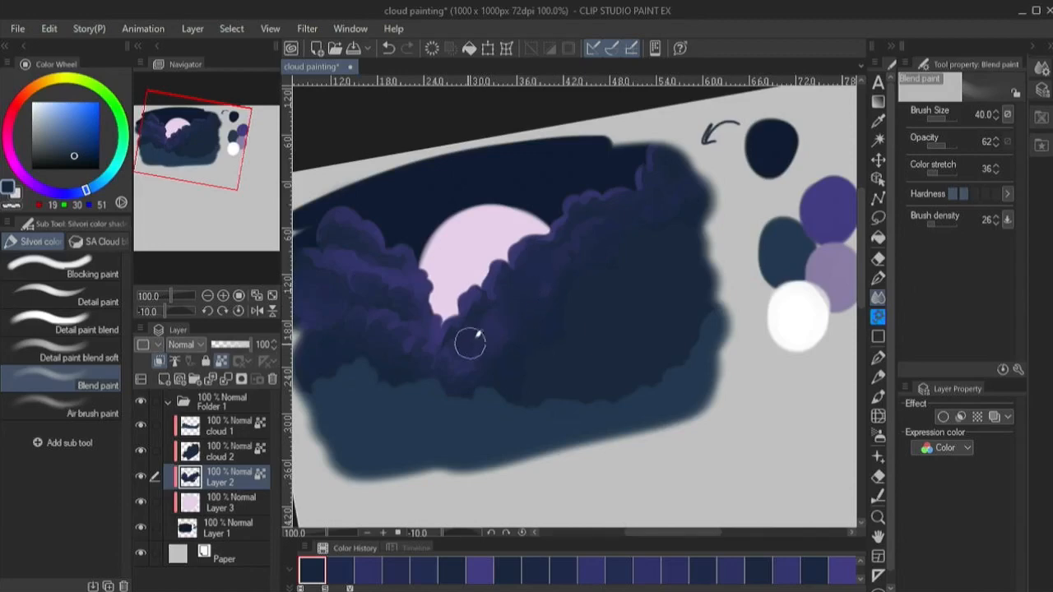
- Trace lavender highlights (RGB 132, 122, 155) along the cloud edges around the moon with Detail paint blend, reducing the brush to 5
key(j)
alt+click(402, 233)
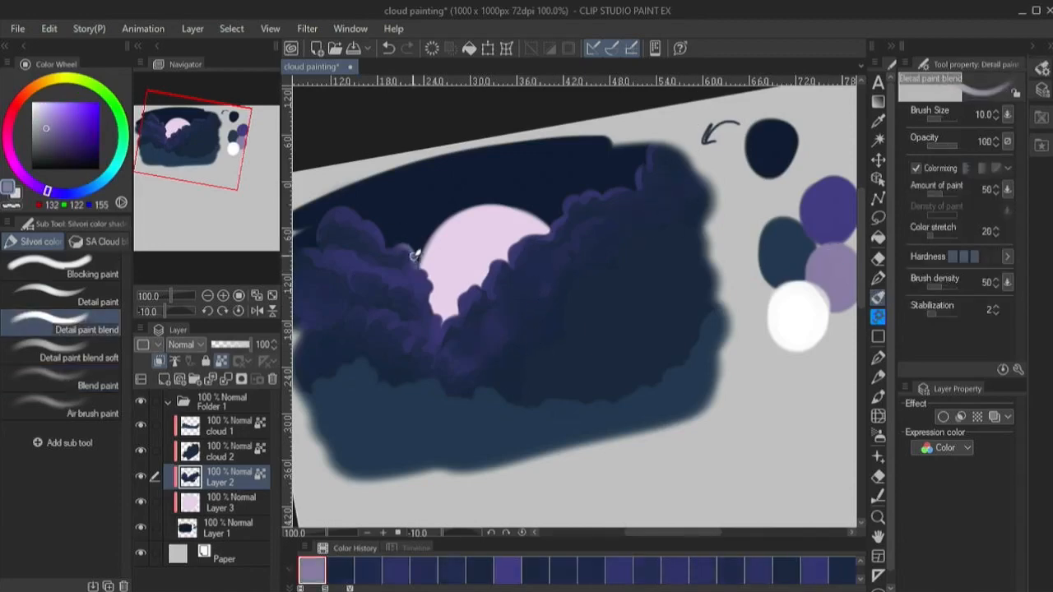
key(bracketleft)
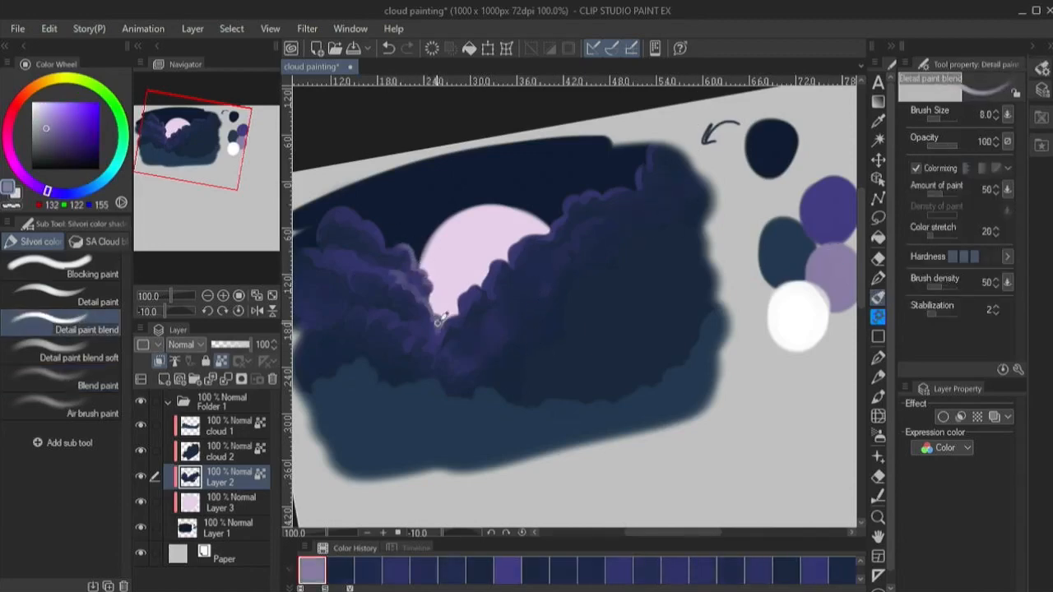
key(bracketleft)
key(bracketleft)
key(bracketleft)
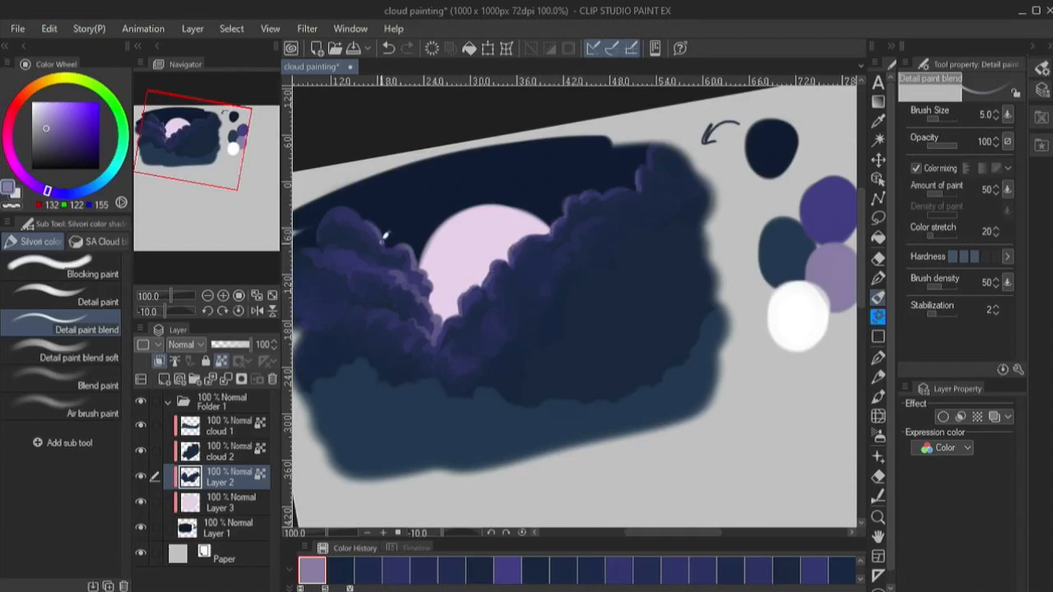
key(bracketright)
key(bracketright)
key(bracketright)
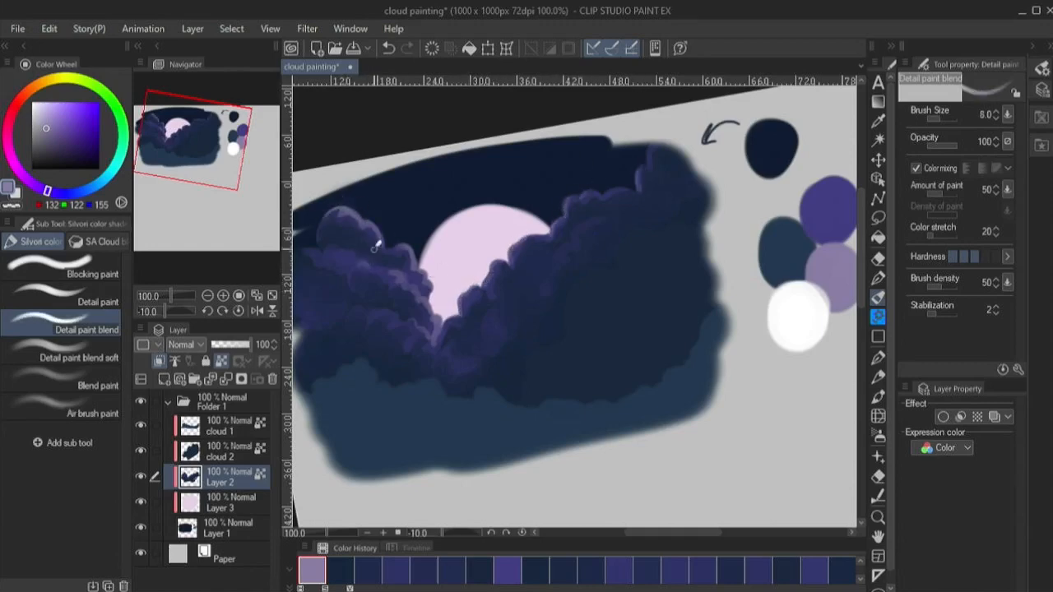
- Add fine near-white accents (RGB 252, 252, 253) to the cloud edges at the moon's base, starting at brush size 7
alt+click(784, 298)
key(bracketleft)
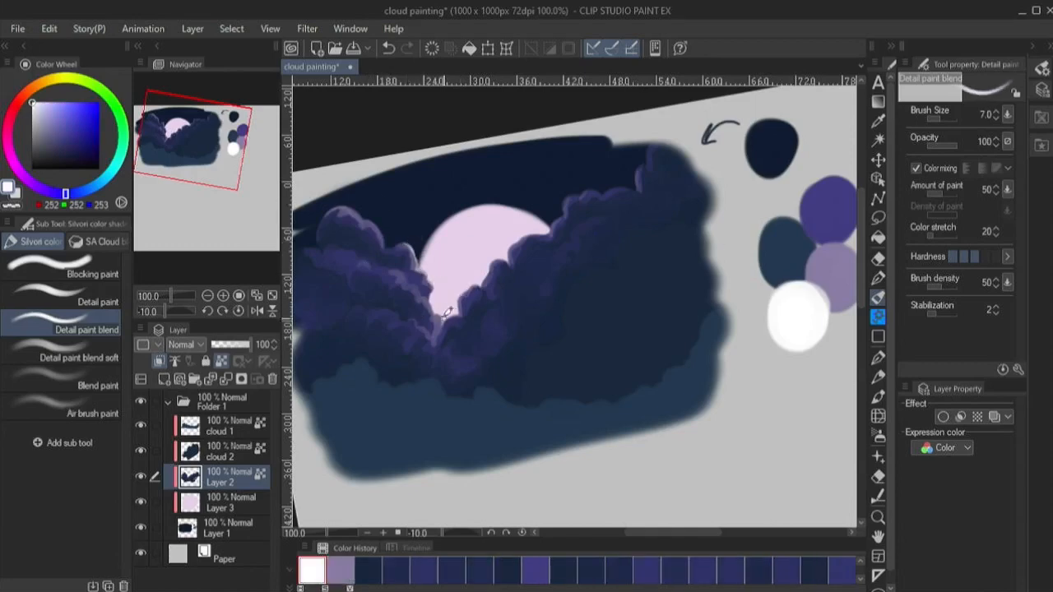
key(bracketleft)
key(bracketleft)
key(bracketleft)
- Spray a soft white glow over the left cloud beside the moon with Air brush paint, enlarging the brush to 200
click(72, 407)
key(bracketleft)
key(bracketleft)
key(bracketleft)
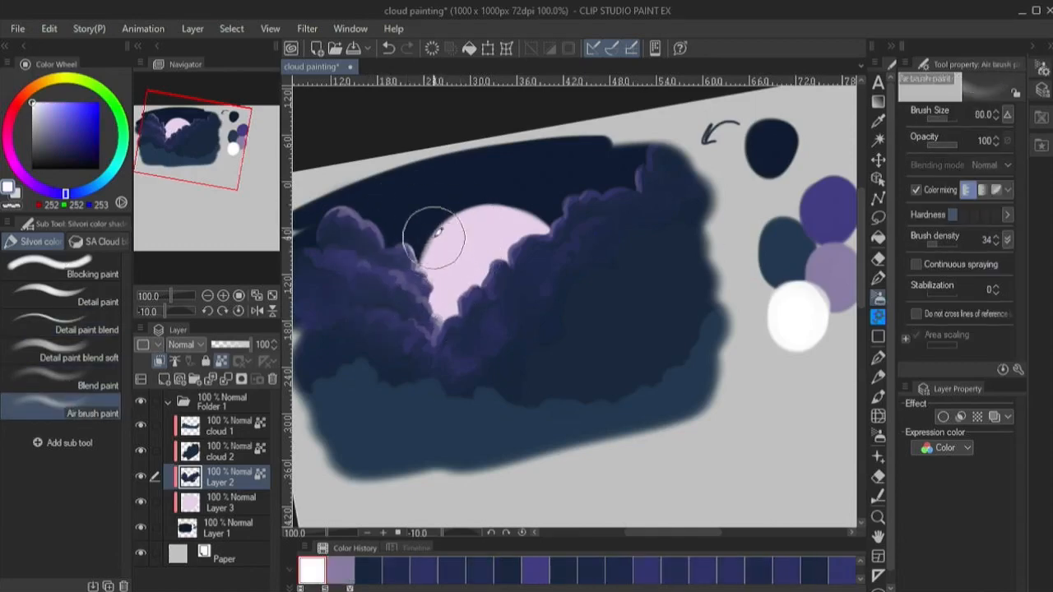
key(bracketright)
key(bracketright)
key(bracketright)
mouse_move(419, 261)
mouse_down()
mouse_move(440, 282)
mouse_move(358, 236)
mouse_up()
key(bracketright)
key(bracketright)
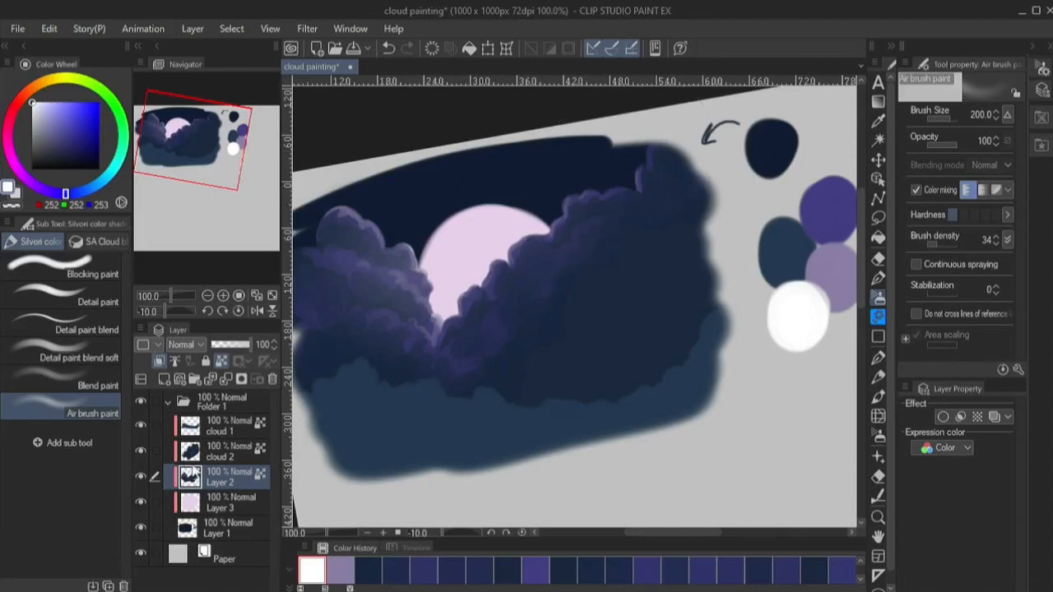
- Blend sampled muted purple and navy into the left cloud's glowing puffs with Detail paint blend soft at size 15
click(79, 351)
alt+click(402, 253)
alt+click(396, 260)
alt+click(342, 230)
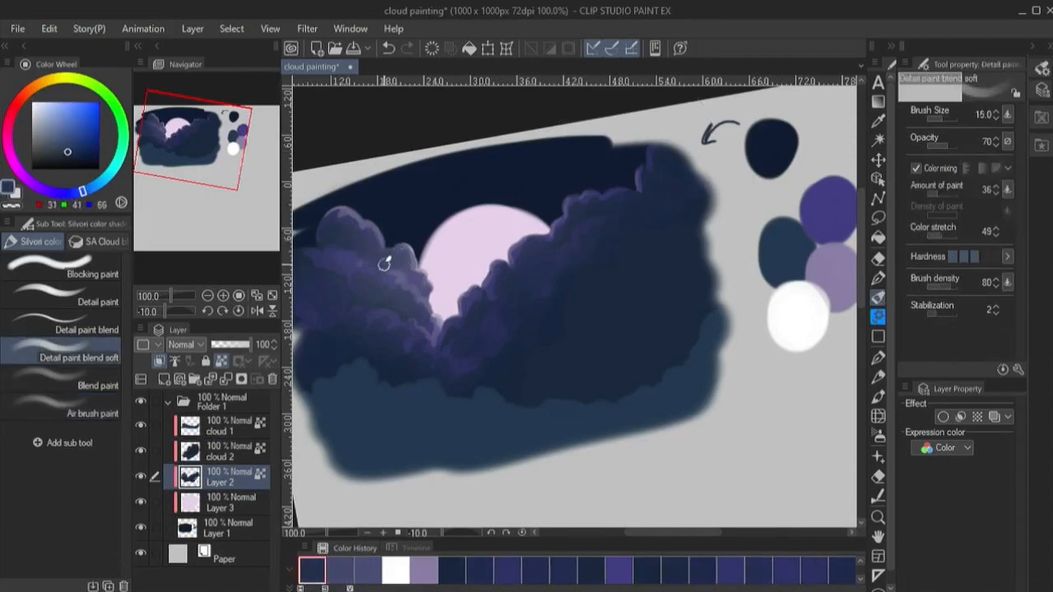
alt+click(332, 286)
alt+click(347, 292)
- Define the left cloud's inner puffs with dark navy (RGB 21, 32, 55) using Detail paint blend, enlarging the brush to 17
click(76, 323)
key(bracketright)
key(bracketright)
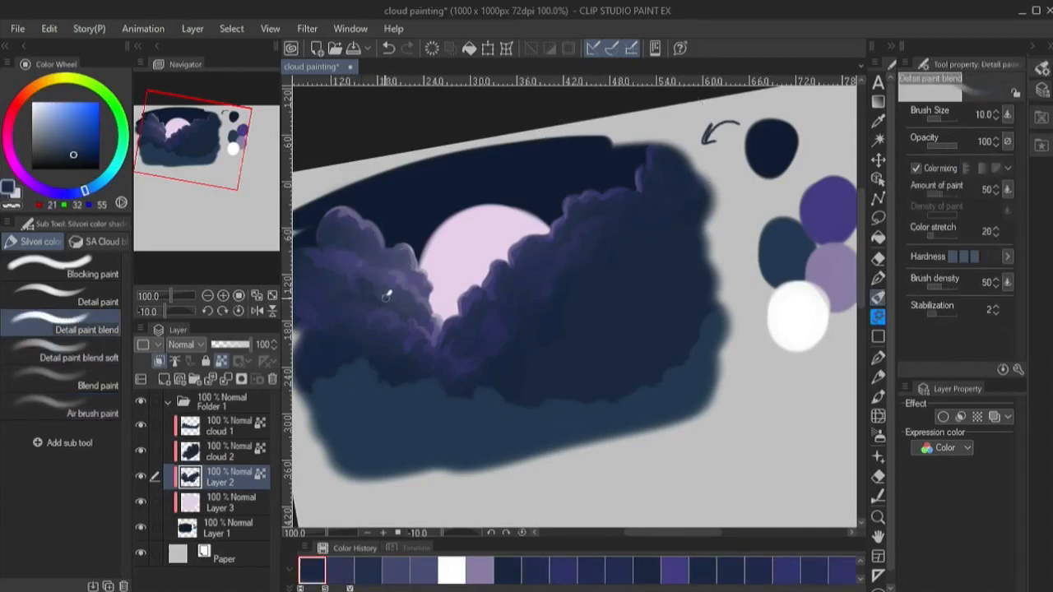
key(bracketright)
key(bracketright)
key(bracketright)
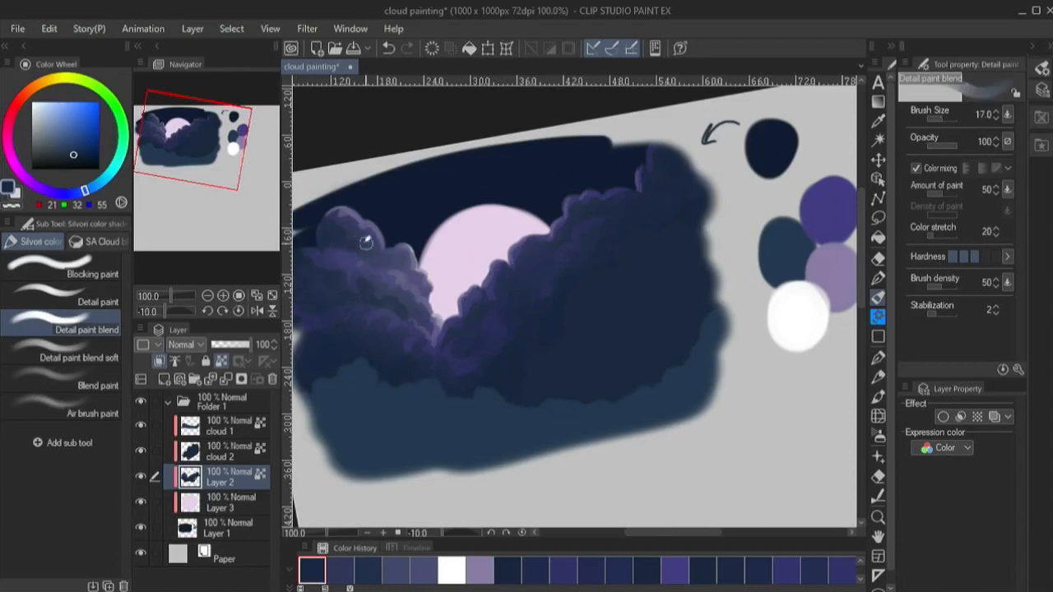
drag(365, 241, 433, 221)
- Reset the canvas rotation and outline a purple puffy edge (RGB 61, 58, 117) across the cloud 2 layer at brush size 17
click(239, 311)
click(216, 452)
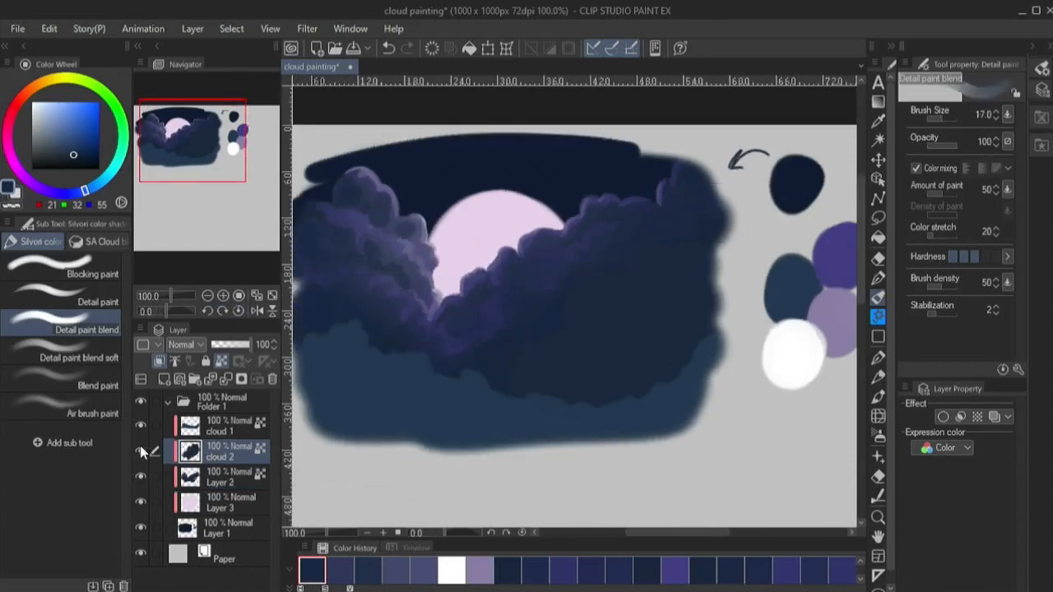
alt+click(805, 250)
drag(567, 318, 645, 243)
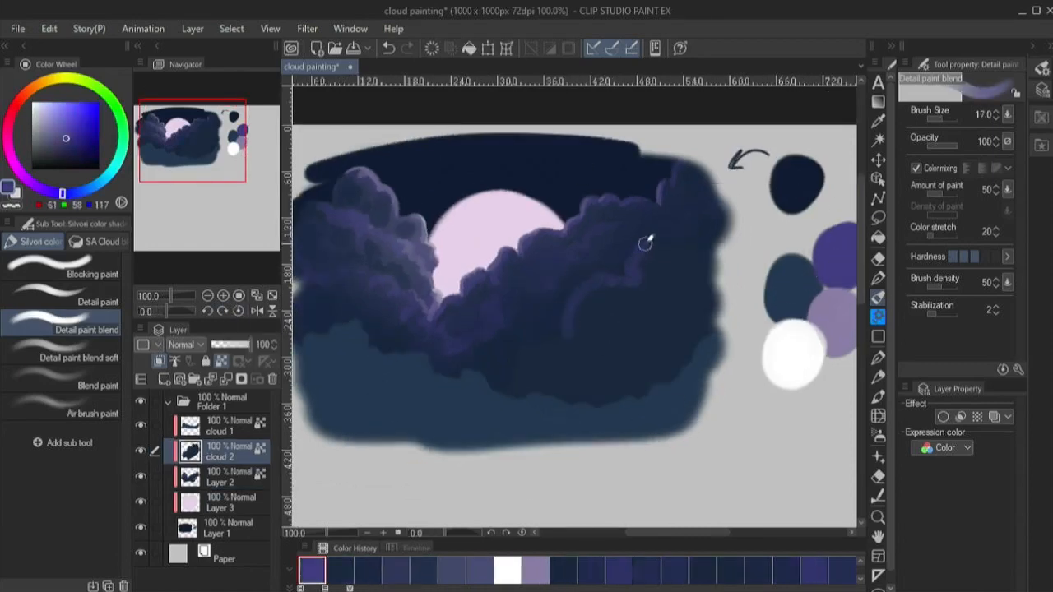
drag(548, 353, 519, 388)
- Block in broad purple puffs inside cloud 2's new edge at brush size 30
key(bracketright)
key(bracketright)
key(bracketright)
mouse_move(600, 345)
mouse_down()
mouse_move(664, 284)
mouse_move(663, 253)
mouse_move(617, 329)
mouse_up()
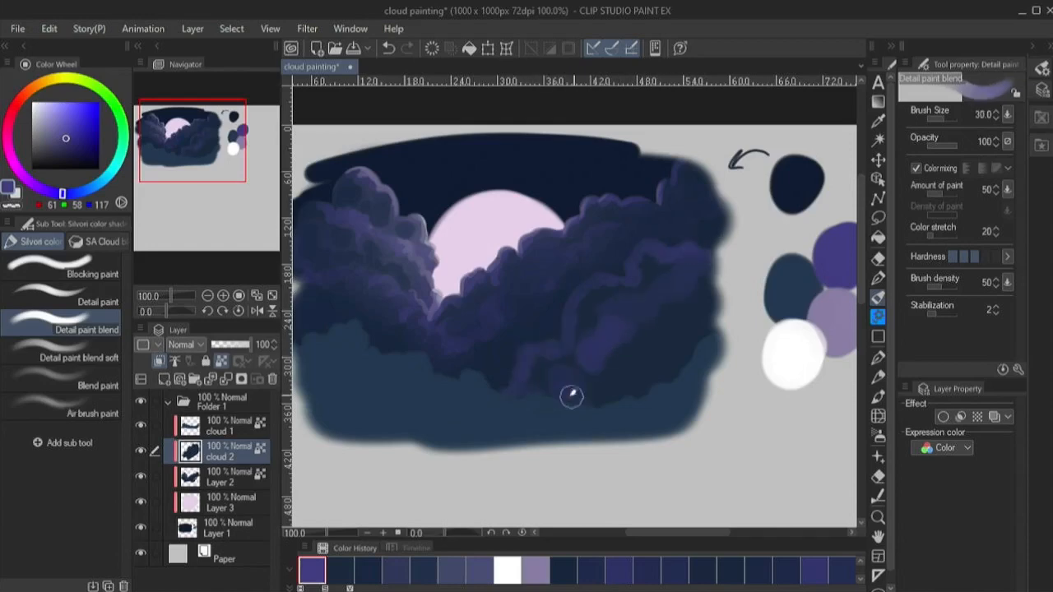
drag(570, 398, 558, 382)
- Refine cloud 2's edge into small rounded purple puffs, reducing the brush from 12 to 7
key(bracketleft)
key(bracketleft)
key(bracketleft)
key(bracketleft)
key(bracketleft)
key(bracketleft)
key(bracketright)
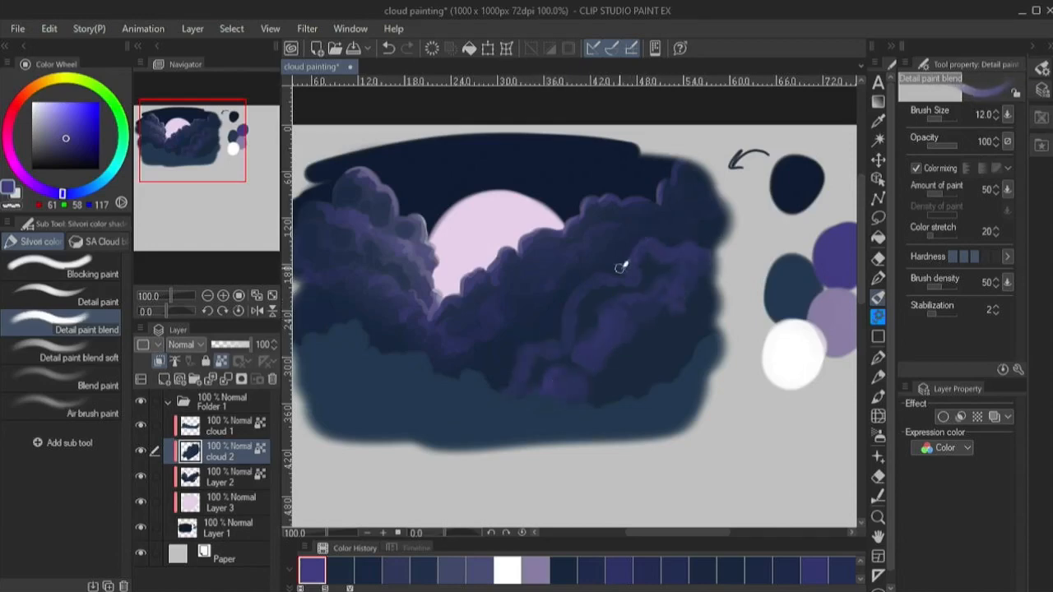
key(bracketleft)
key(bracketleft)
key(bracketleft)
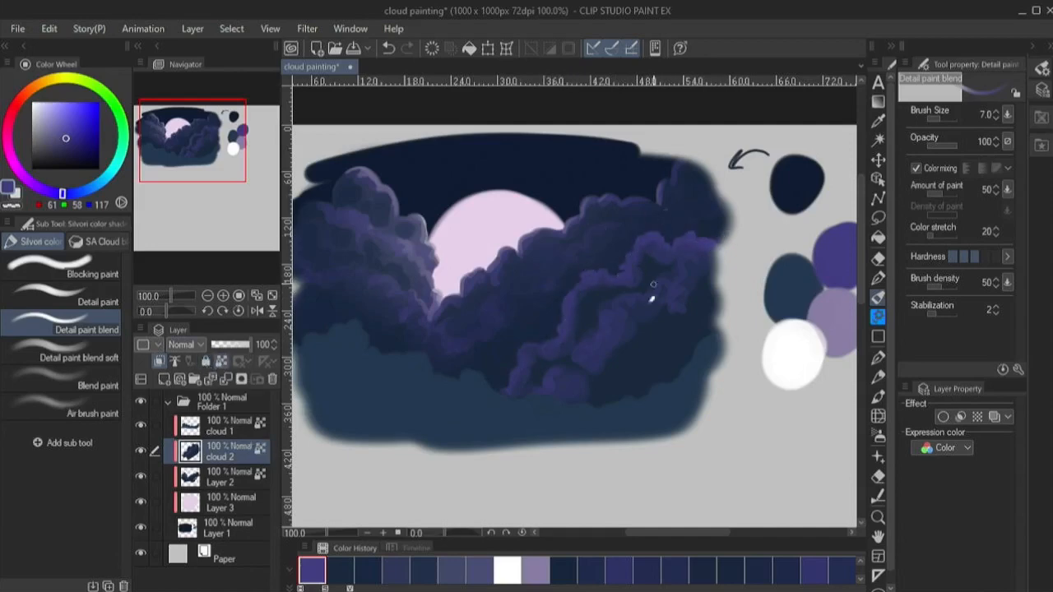
- Darken cloud 2's interior with sampled navy (RGB 22, 34, 56) and smooth it with the Blend paint brush at size 40
alt+click(605, 286)
key(bracketright)
key(bracketright)
key(bracketright)
key(bracketright)
key(bracketright)
key(bracketright)
key(period)
key(period)
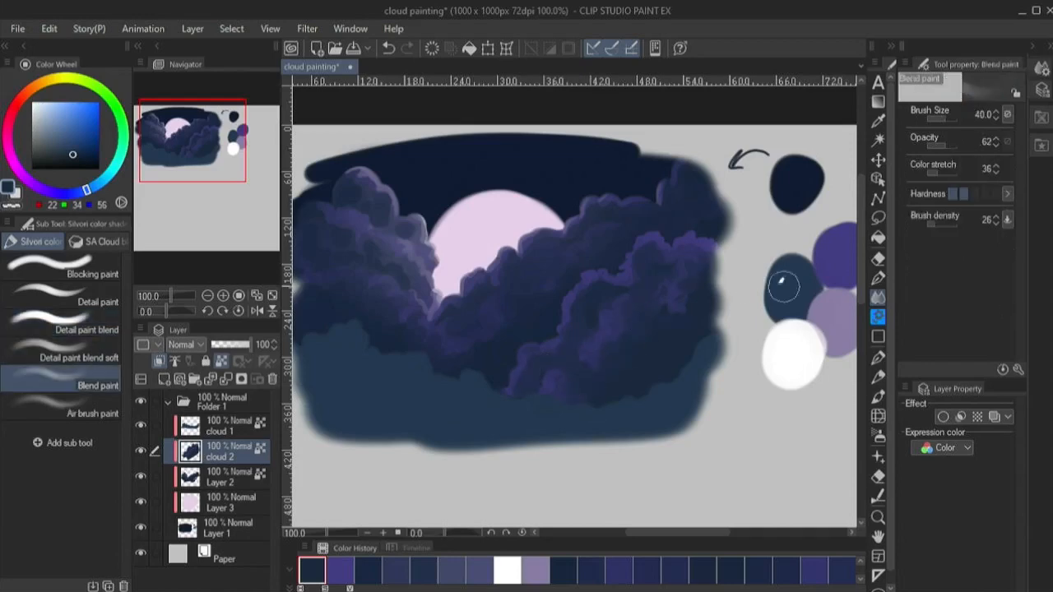
alt+click(783, 288)
alt+click(623, 318)
- Soften cloud 2's middle and lower puffs with sampled muted purple using Detail paint blend soft at size 15
key(comma)
alt+click(625, 323)
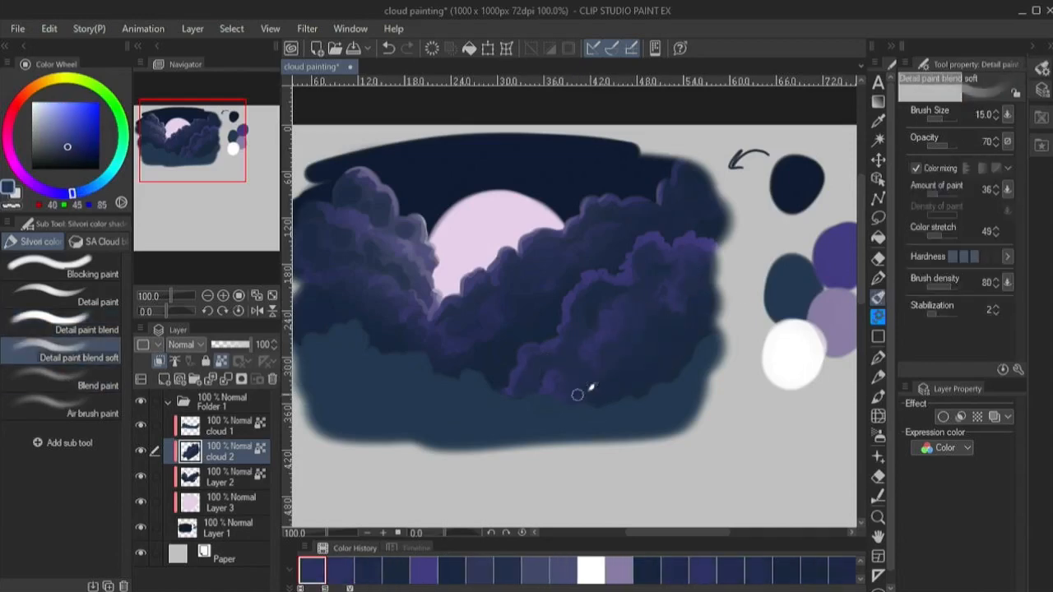
alt+click(577, 395)
- Shade cloud 2's lower and right body with sampled navy purple (RGB 32, 40, 74) using Detail paint blend at size 20
key(comma)
alt+click(593, 372)
alt+click(594, 372)
alt+click(590, 370)
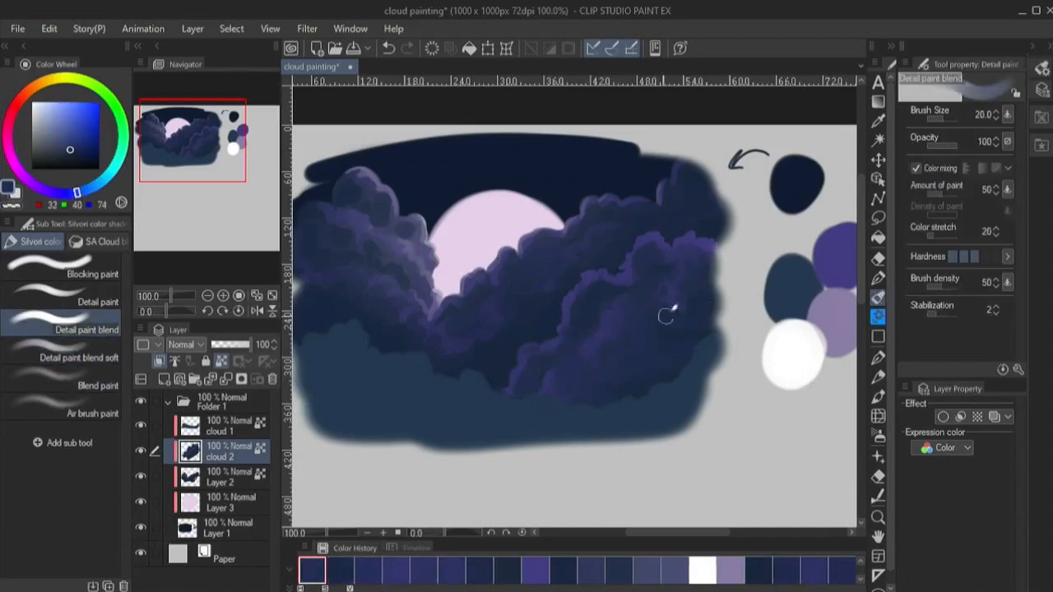
alt+click(607, 398)
- Shape cloud 2's upper-left puffs with sampled purple (RGB 50, 51, 101) at brush size 15
alt+click(602, 288)
key(bracketleft)
drag(600, 283, 576, 317)
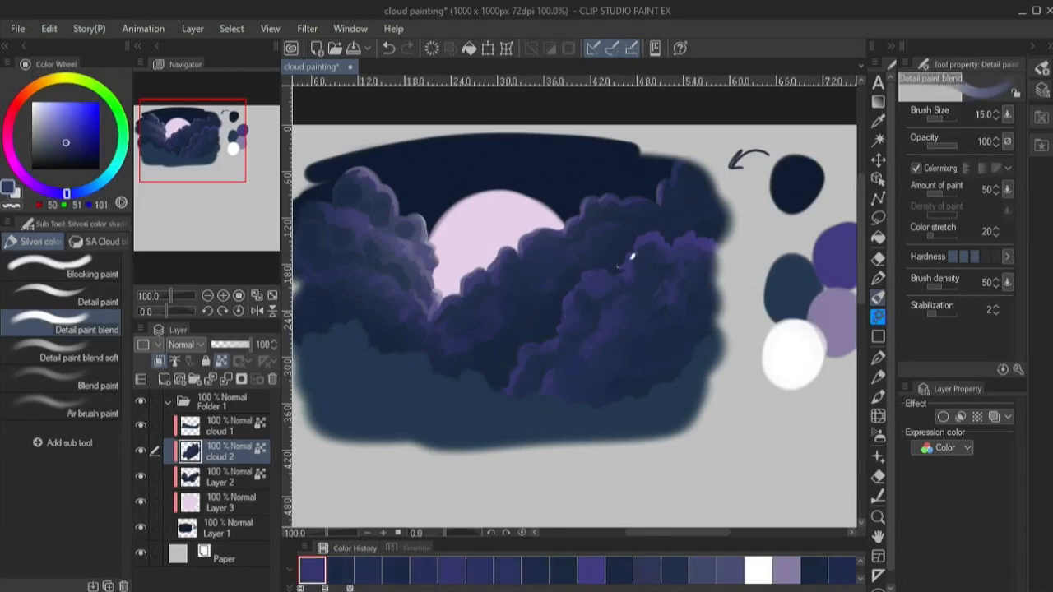
- Trace thin lavender rim highlights (RGB 135, 124, 157) along cloud 2's upper-left edge at brush sizes 5 and 6
key(bracketleft)
key(bracketleft)
key(bracketleft)
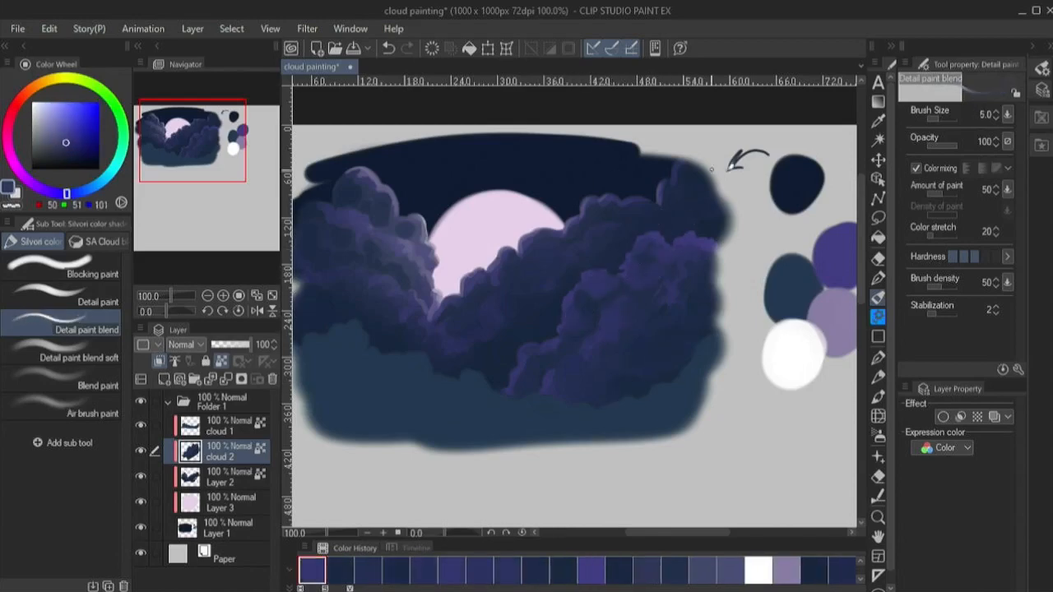
alt+click(602, 320)
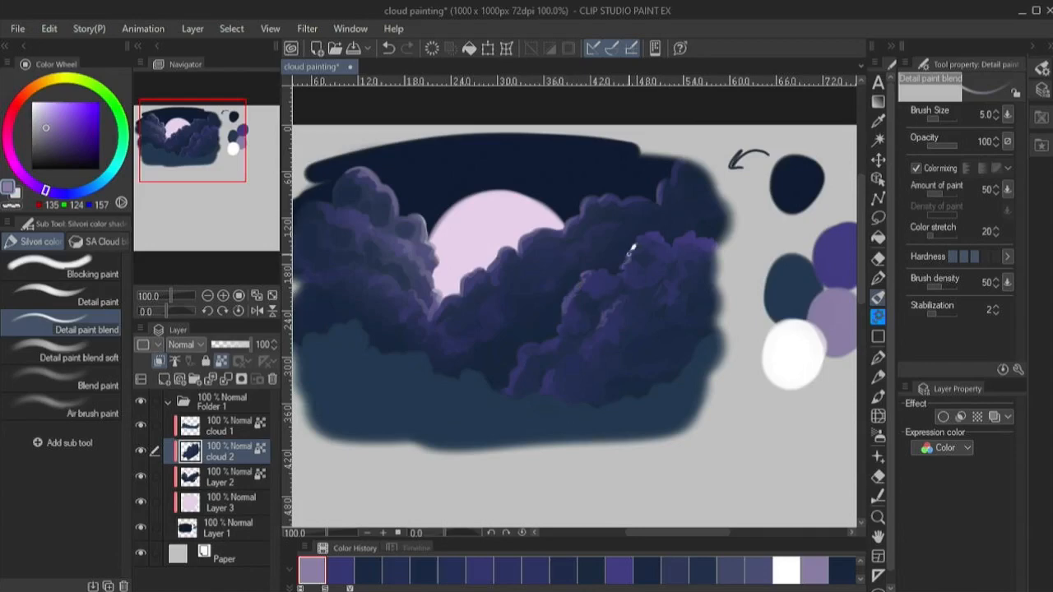
drag(630, 253, 643, 237)
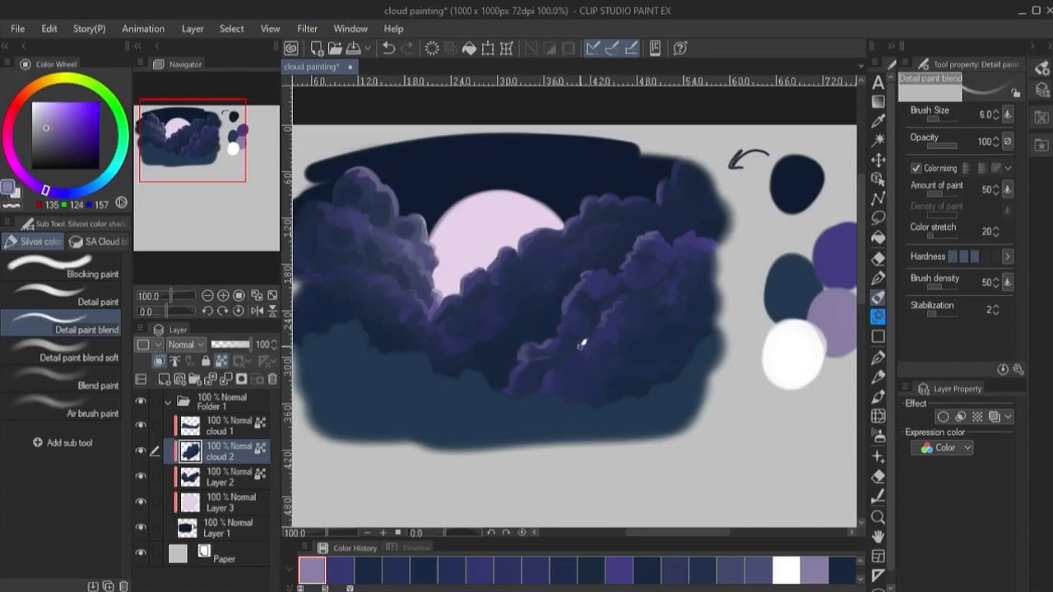
alt+click(550, 326)
- Spray soft navy and purple shading over cloud 2's puffs with Air brush paint, reducing the brush from 60 to 20
click(63, 406)
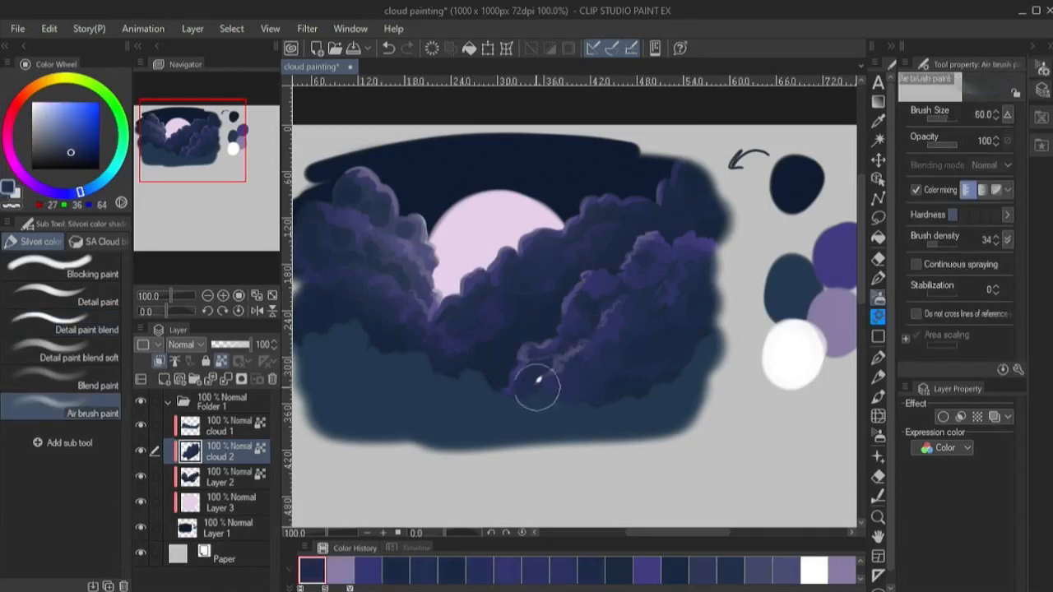
alt+click(639, 305)
drag(640, 305, 646, 319)
alt+click(601, 287)
key(bracketleft)
key(bracketleft)
key(bracketleft)
key(bracketleft)
key(bracketleft)
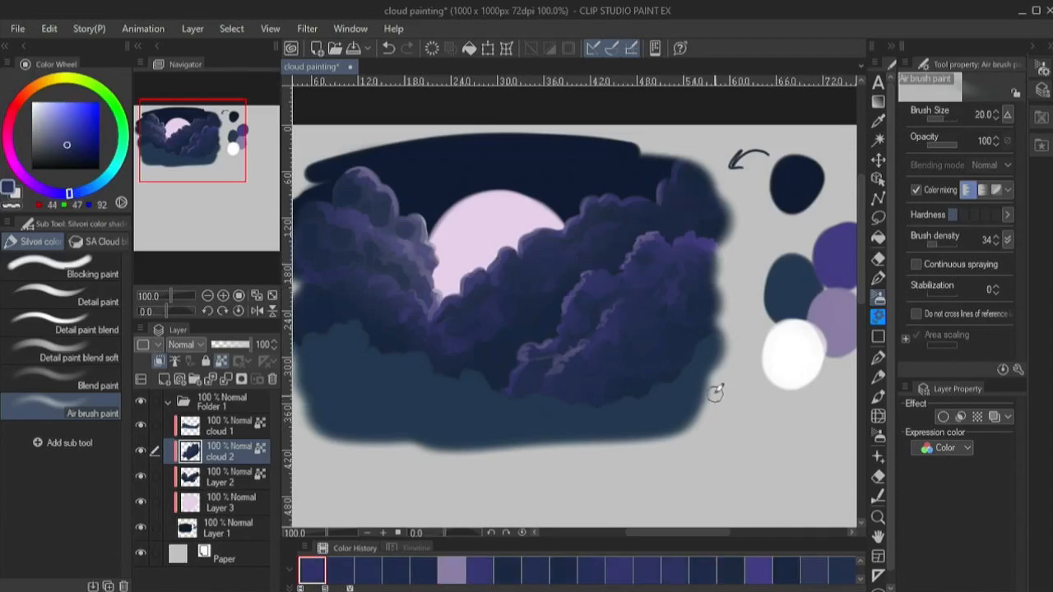
- Paint a band of the palette's purple along cloud 1's upper edge with the shading hard brush
alt+click(798, 276)
click(878, 278)
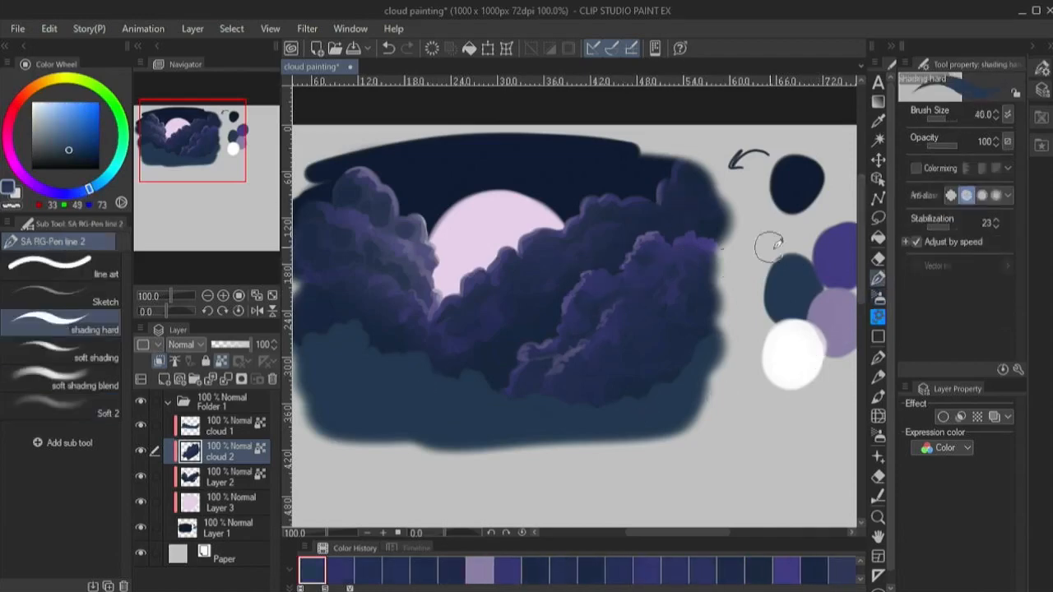
alt+click(830, 257)
key(bracketright)
key(bracketright)
key(bracketright)
click(228, 425)
mouse_move(319, 353)
mouse_down()
mouse_move(351, 333)
mouse_move(469, 384)
mouse_move(649, 379)
mouse_move(718, 344)
mouse_up()
- Blend the purple band into cloud 1's teal body with Detail paint blend at size 50, using purple (RGB 61, 58, 117) and sampled teal
click(878, 297)
click(63, 322)
key(bracketright)
key(bracketright)
key(bracketright)
key(bracketright)
click(189, 139)
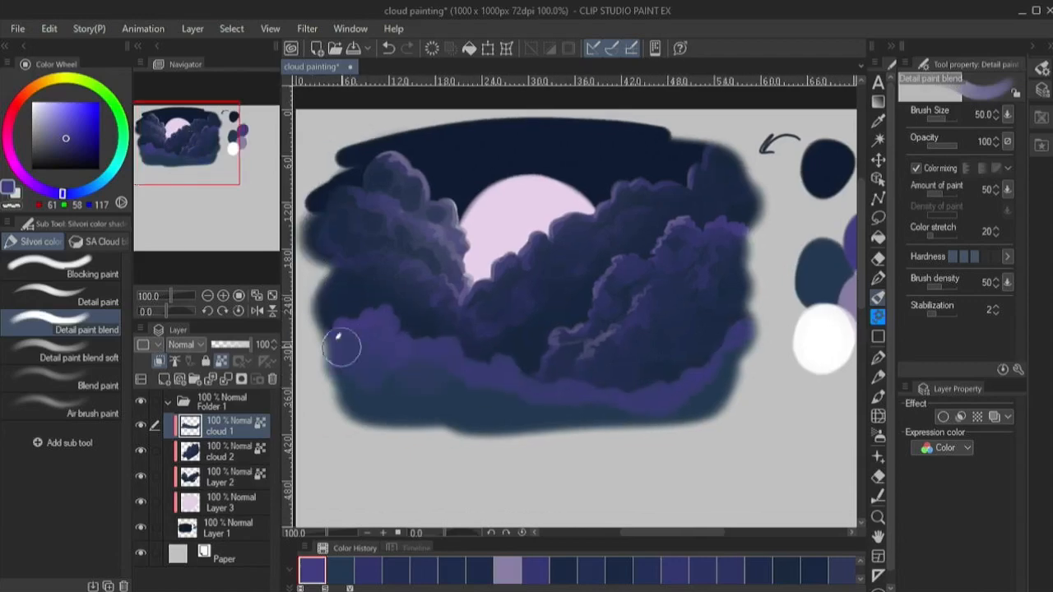
alt+click(370, 394)
drag(361, 370, 434, 387)
alt+click(444, 390)
- Shape puffs below cloud 1's purple edge and scatter palette purple patches across its body with Detail paint
click(62, 296)
key(bracketright)
key(bracketright)
key(bracketright)
key(bracketright)
key(bracketright)
key(bracketright)
key(bracketright)
key(bracketright)
key(bracketright)
key(bracketright)
mouse_move(341, 353)
mouse_down()
mouse_move(541, 400)
mouse_move(714, 380)
mouse_up()
alt+click(850, 243)
mouse_move(347, 381)
mouse_down()
mouse_move(414, 382)
mouse_move(535, 415)
mouse_up()
- Refine the small puffs along cloud 1's upper middle with sampled purple (RGB 51, 54, 102) at brush size 20
alt+click(494, 386)
drag(403, 370, 494, 382)
key(bracketleft)
key(bracketleft)
alt+click(502, 367)
drag(494, 371, 520, 373)
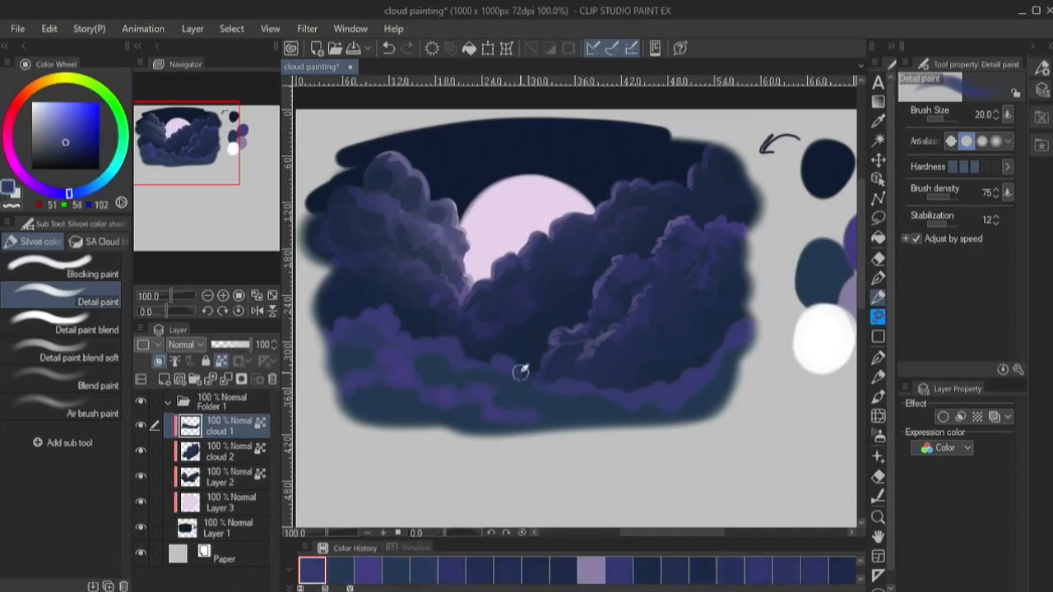
- Trace lavender rim highlights (RGB 132, 122, 155) along cloud 1's upper edge with Detail paint at size 12
alt+click(672, 411)
alt+click(848, 294)
key(bracketleft)
key(bracketleft)
key(bracketleft)
key(bracketleft)
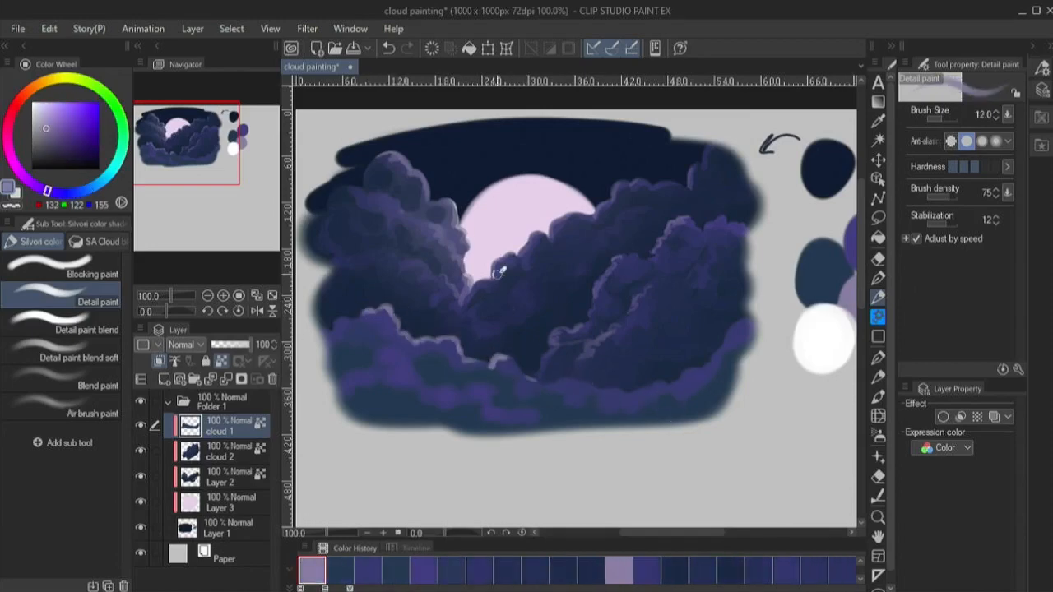
- Blend cloud 1's body puffs with teal (RGB 33, 49, 73) and sampled purples using Detail paint blend, reducing the brush from 50 to 20
alt+click(820, 313)
click(86, 329)
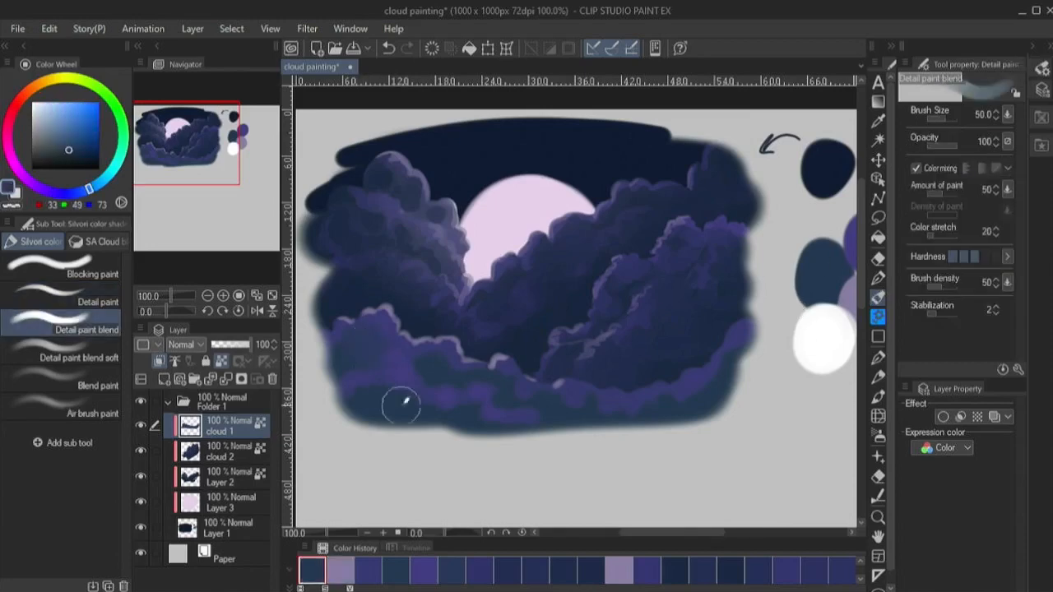
alt+click(445, 365)
drag(442, 362, 427, 363)
key(bracketleft)
key(bracketleft)
alt+click(427, 363)
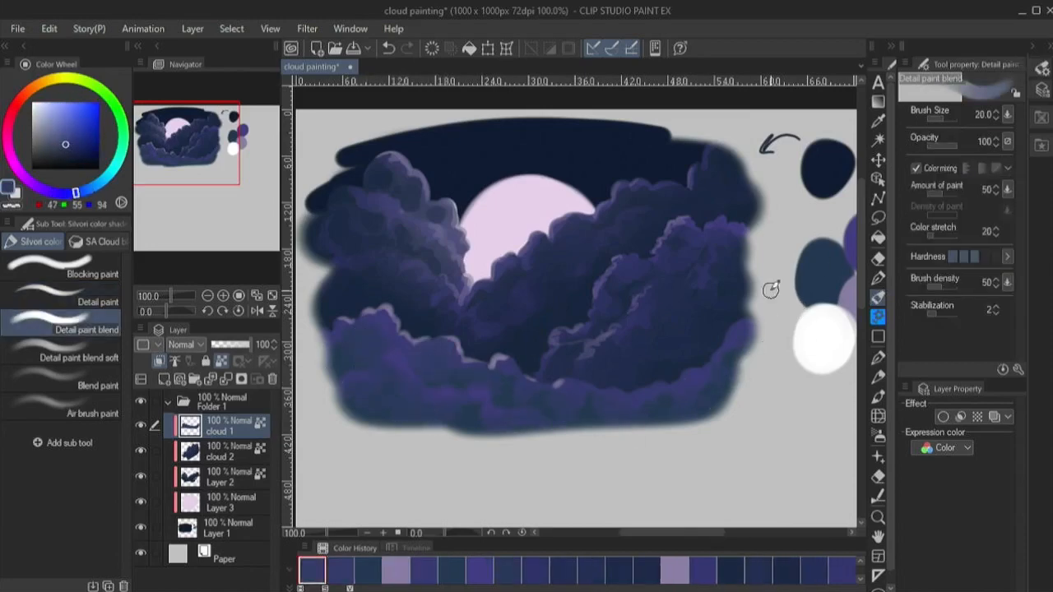
- Add thin lavender rim strokes (RGB 132, 122, 155) to cloud 1's upper-right edge with shading hard at size 7
alt+click(852, 288)
click(878, 278)
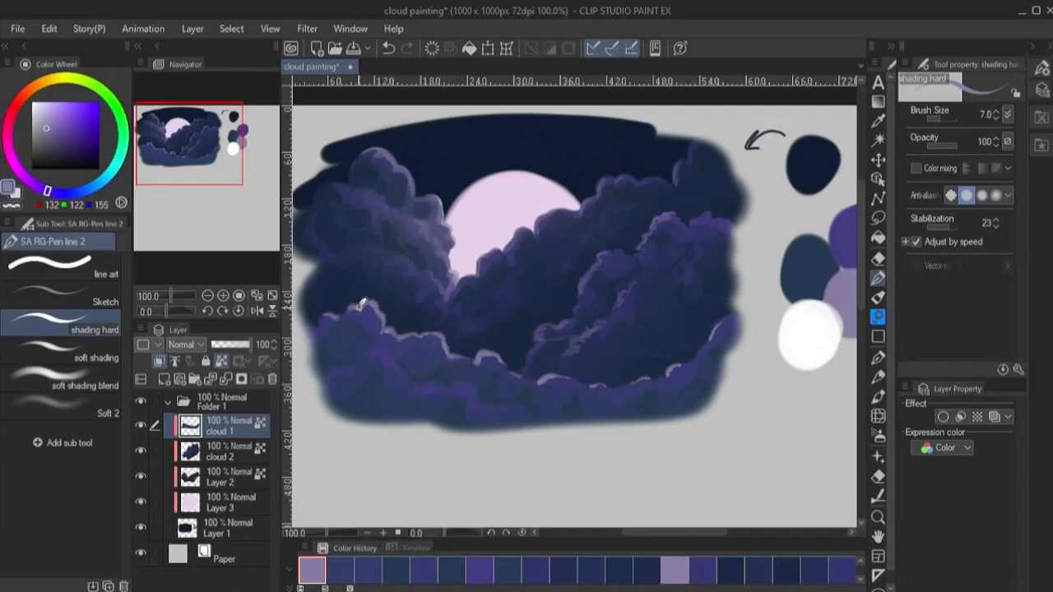
drag(372, 210, 411, 238)
- Spray soft sampled navy (RGB 19, 30, 52) over cloud 1's lower body with the Soft 2 airbrush at size 250
click(64, 378)
click(61, 406)
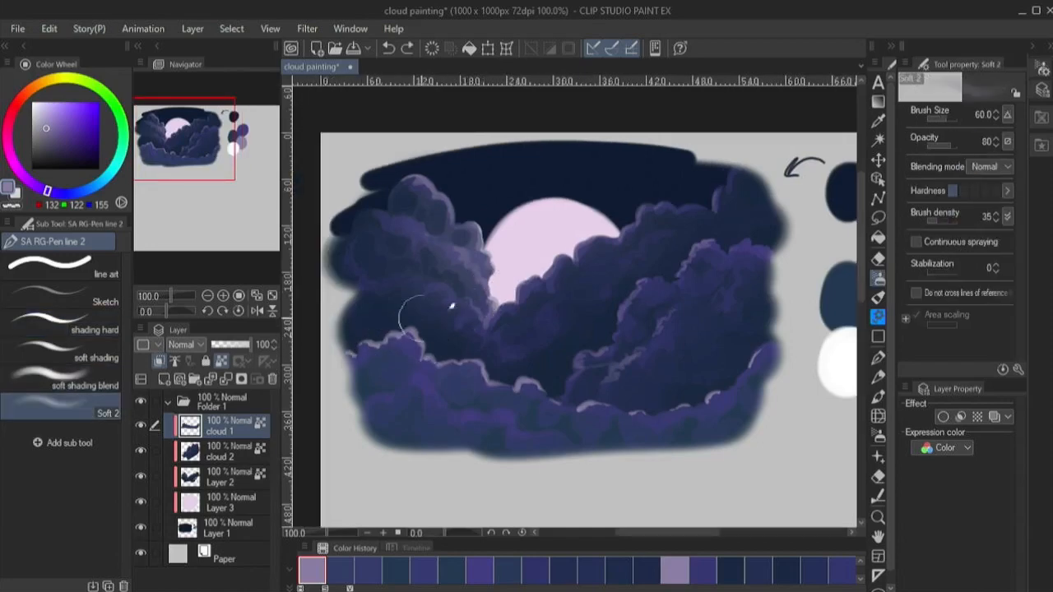
alt+click(839, 362)
key(bracketright)
key(bracketright)
key(bracketright)
key(bracketright)
key(bracketright)
key(bracketright)
key(bracketright)
key(bracketright)
click(428, 314)
alt+click(565, 359)
mouse_move(398, 444)
mouse_down()
mouse_move(696, 454)
mouse_move(740, 324)
mouse_up()
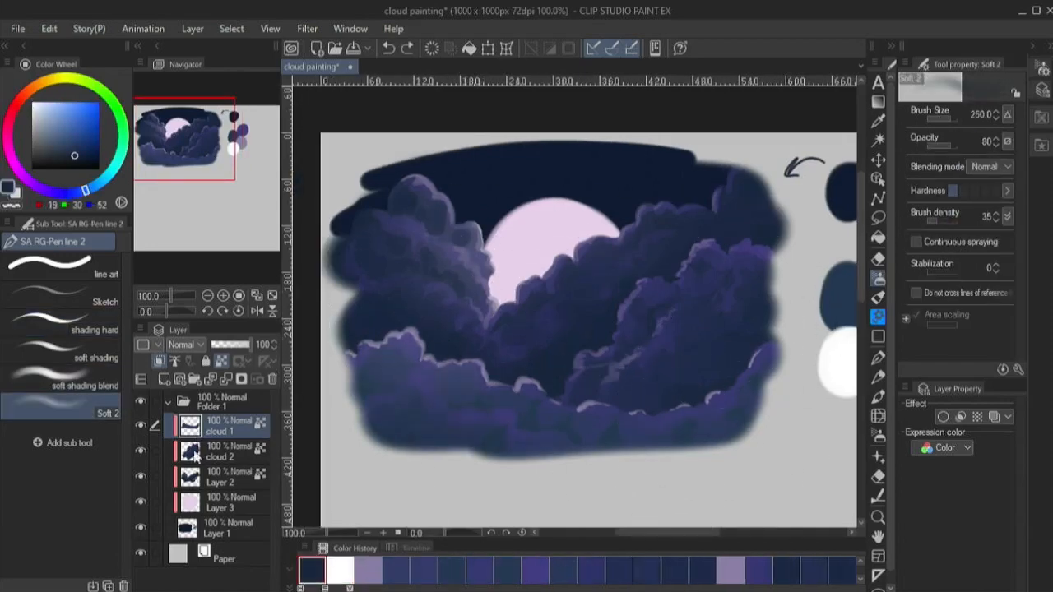
- Spray soft navy shading over the clouds on cloud 2 and Layer 2 with a smaller Soft 2 brush
click(198, 458)
click(200, 478)
key(bracketleft)
key(bracketleft)
key(bracketleft)
key(bracketleft)
key(bracketleft)
key(bracketleft)
key(bracketleft)
- Darken cloud 1's lower body with soft navy, and Layer 2's clouds with dark navy (RGB 12, 20, 41) at size 150
key(bracketleft)
click(199, 452)
click(200, 427)
key(bracketright)
key(bracketright)
key(bracketright)
key(bracketright)
mouse_move(388, 411)
mouse_down()
mouse_move(645, 456)
mouse_move(761, 419)
mouse_up()
click(201, 478)
key(bracketleft)
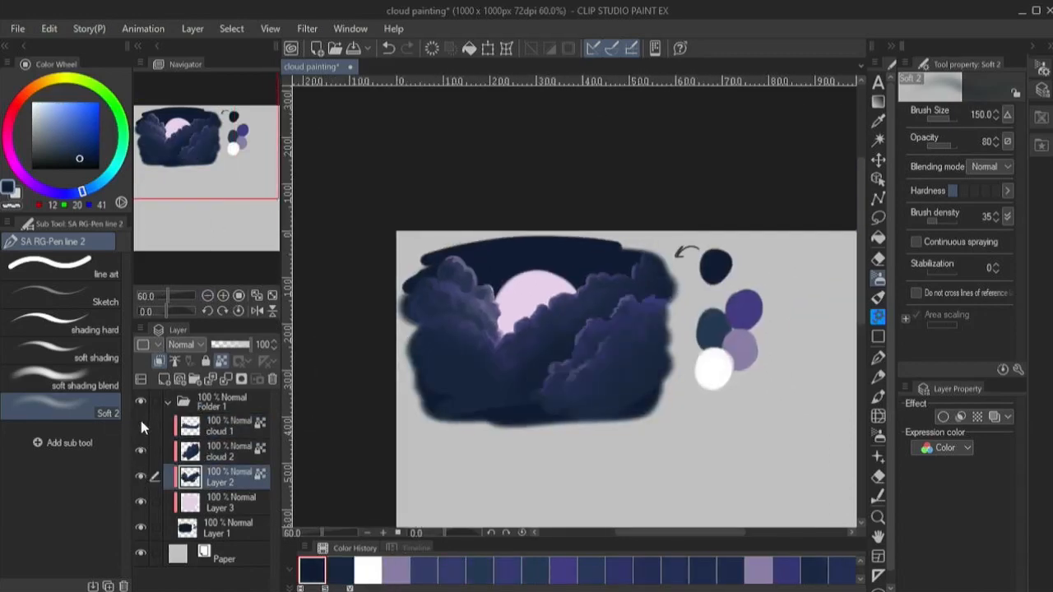
- Collapse Folder 1 and create a new folder above it containing a new vector layer
click(141, 423)
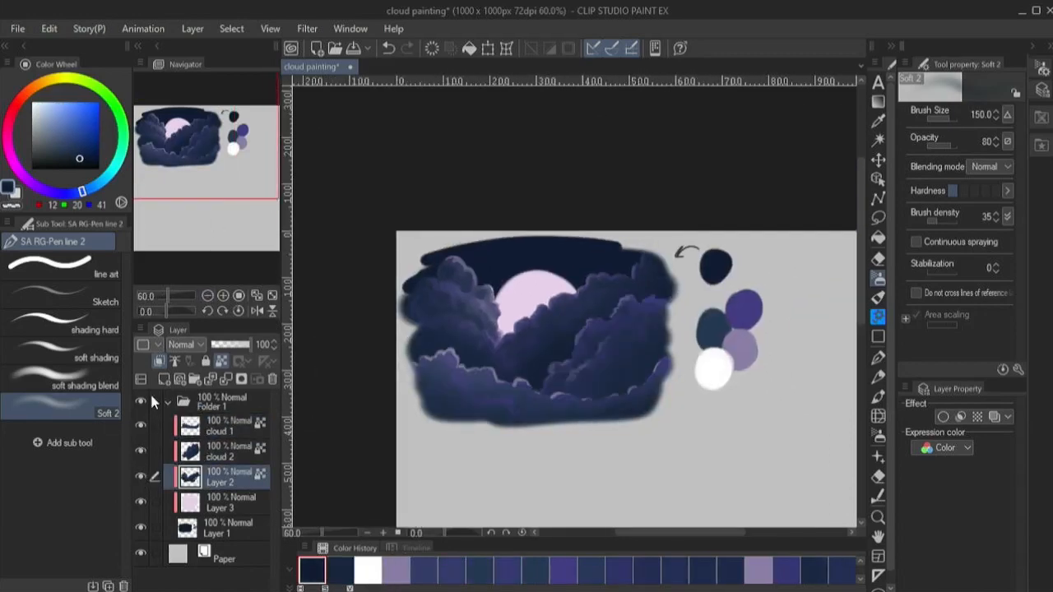
drag(246, 147, 266, 188)
scroll(566, 296, up, 1)
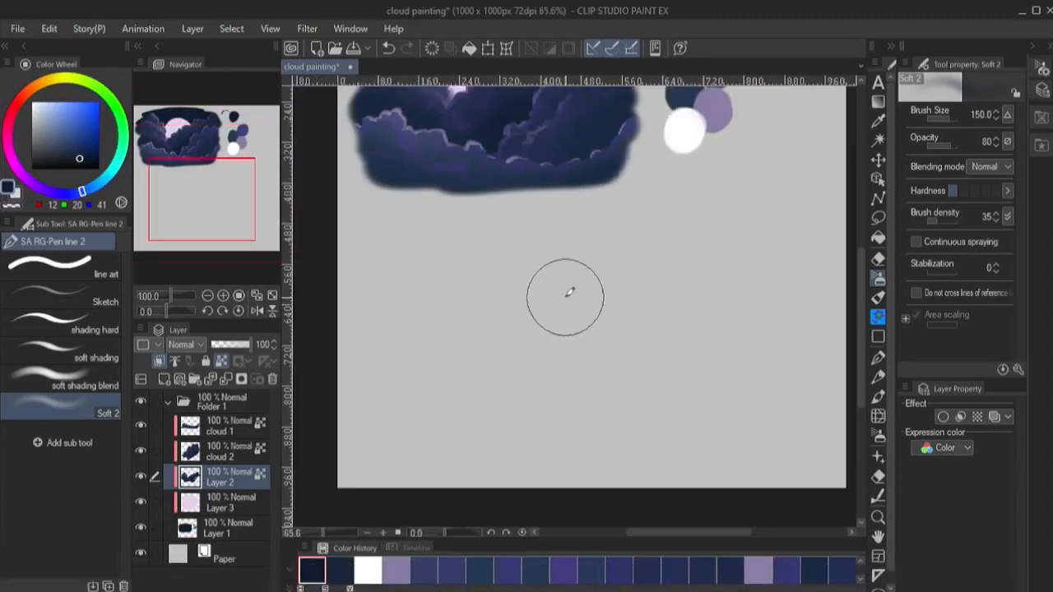
scroll(516, 351, up, 1)
click(168, 402)
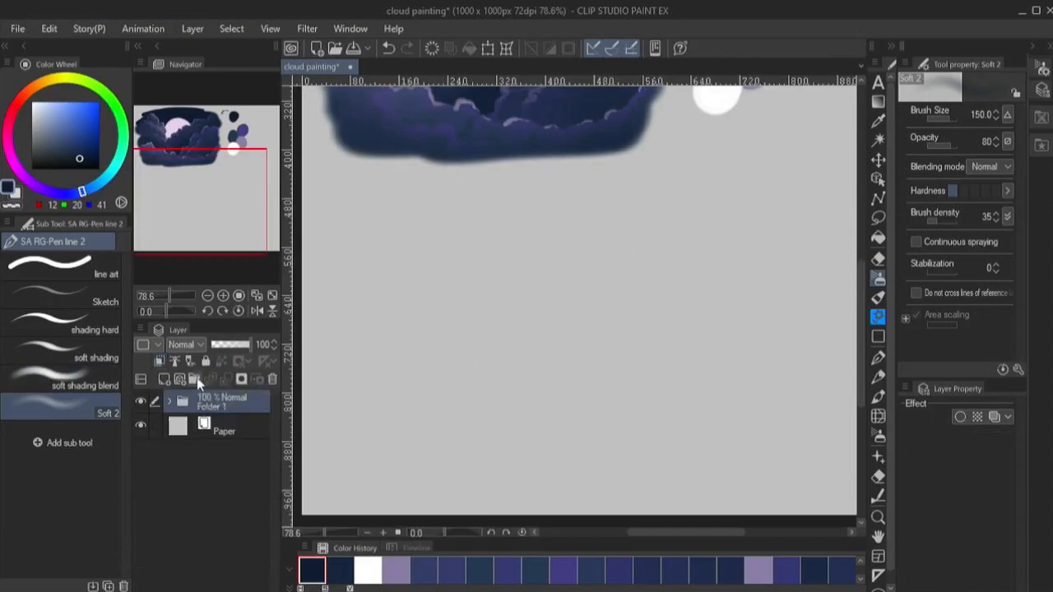
click(195, 379)
click(179, 379)
- Try a soft pale pink stroke (RGB 208, 172, 208) across the empty lower canvas with Soft 2 at size 150
key(minus)
key(minus)
key(minus)
click(40, 83)
click(55, 128)
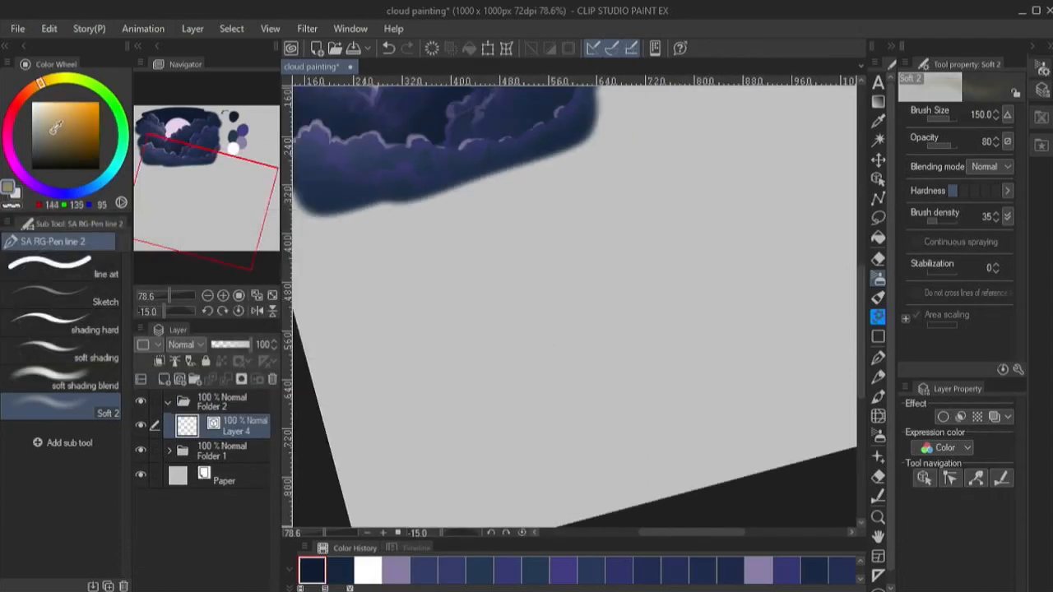
mouse_move(58, 85)
mouse_down()
mouse_move(117, 146)
mouse_move(70, 112)
mouse_move(102, 173)
mouse_move(15, 164)
mouse_up()
click(43, 115)
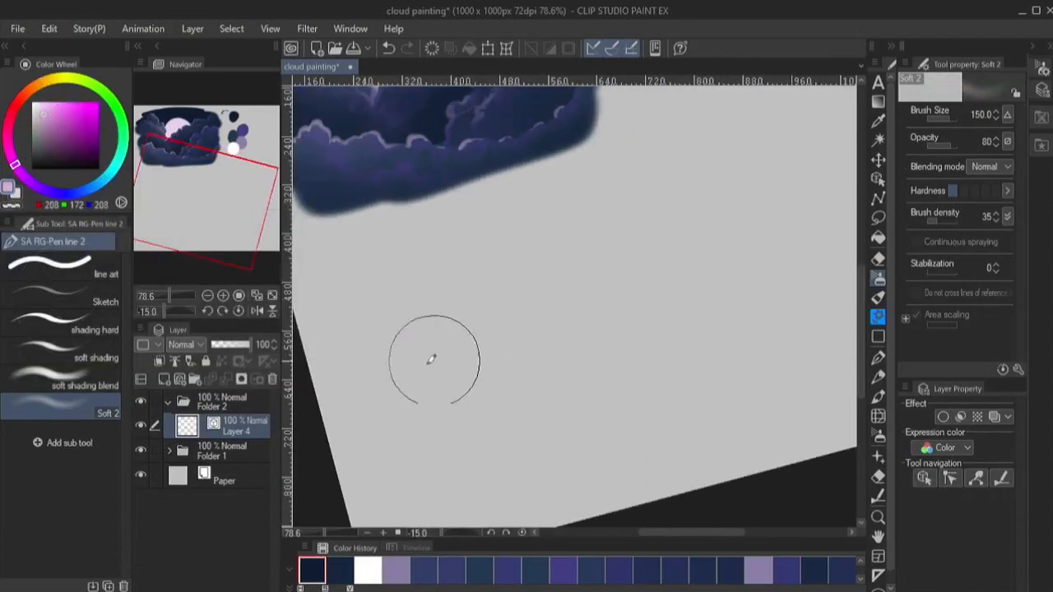
drag(404, 386, 697, 276)
key(ctrl+z)
- Try to block in the lower canvas with mauve (RGB 167, 123, 167) using Blocking paint at size 120
click(878, 278)
click(878, 297)
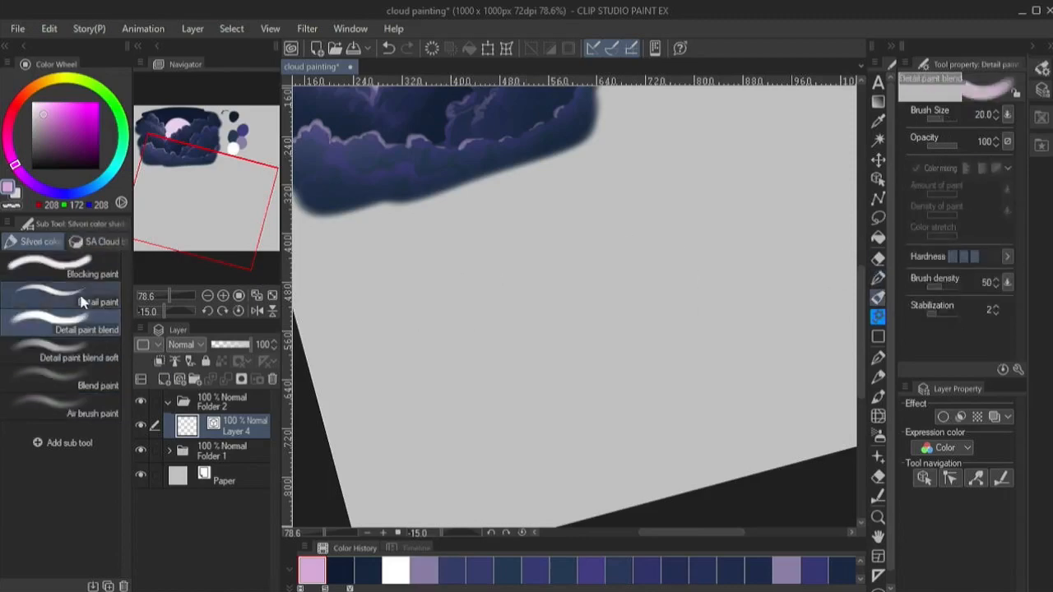
click(74, 267)
key(minus)
key(bracketright)
key(bracketright)
key(bracketright)
key(bracketright)
mouse_move(375, 382)
mouse_down()
mouse_move(688, 223)
mouse_move(694, 255)
mouse_up()
click(50, 125)
mouse_move(367, 359)
mouse_down()
mouse_move(639, 235)
mouse_move(613, 314)
mouse_move(798, 401)
mouse_move(448, 363)
mouse_move(778, 213)
mouse_up()
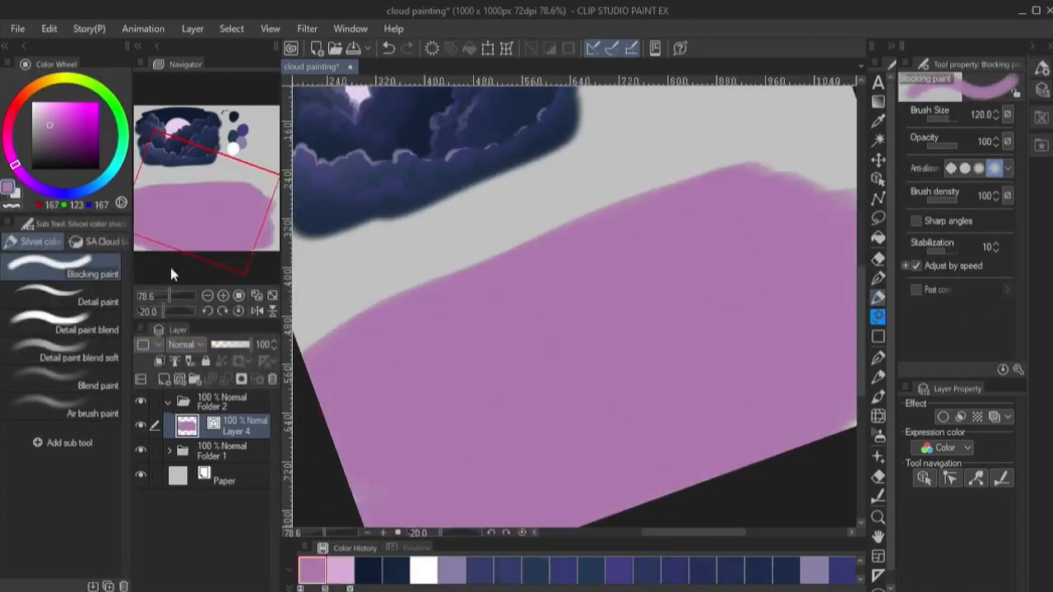
key(ctrl+plus)
key(ctrl+z)
- Undo the remaining mauve paint and block in a large light blue shape (RGB 133, 164, 193) on Layer 4 with Blocking paint at size 250
key(bracketright)
key(bracketright)
key(bracketright)
key(bracketright)
click(207, 296)
click(207, 295)
key(ctrl+z)
click(222, 295)
click(52, 118)
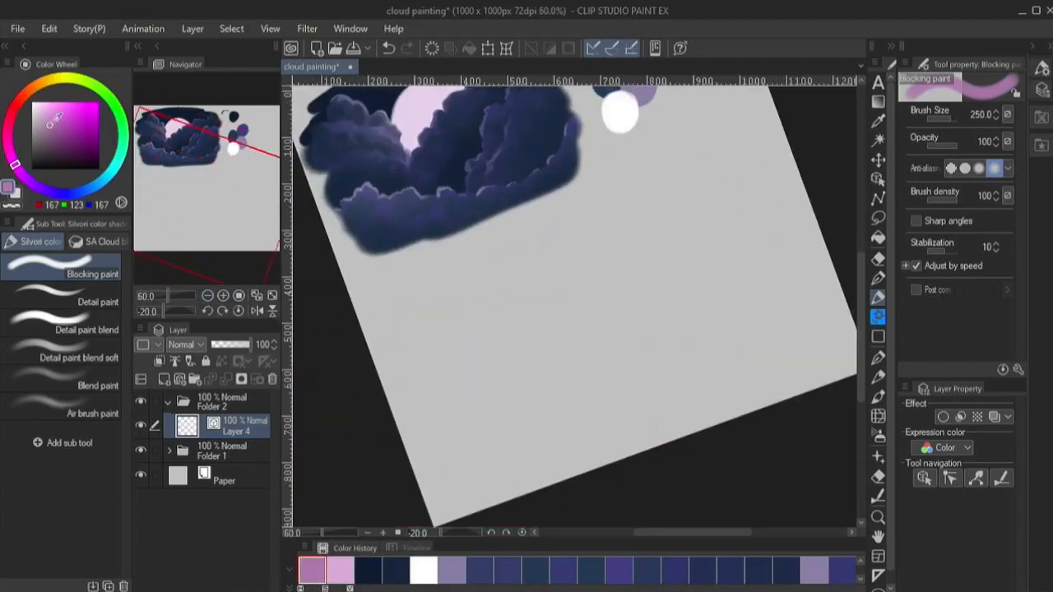
click(96, 186)
mouse_move(387, 416)
mouse_down()
mouse_move(510, 350)
mouse_move(496, 449)
mouse_up()
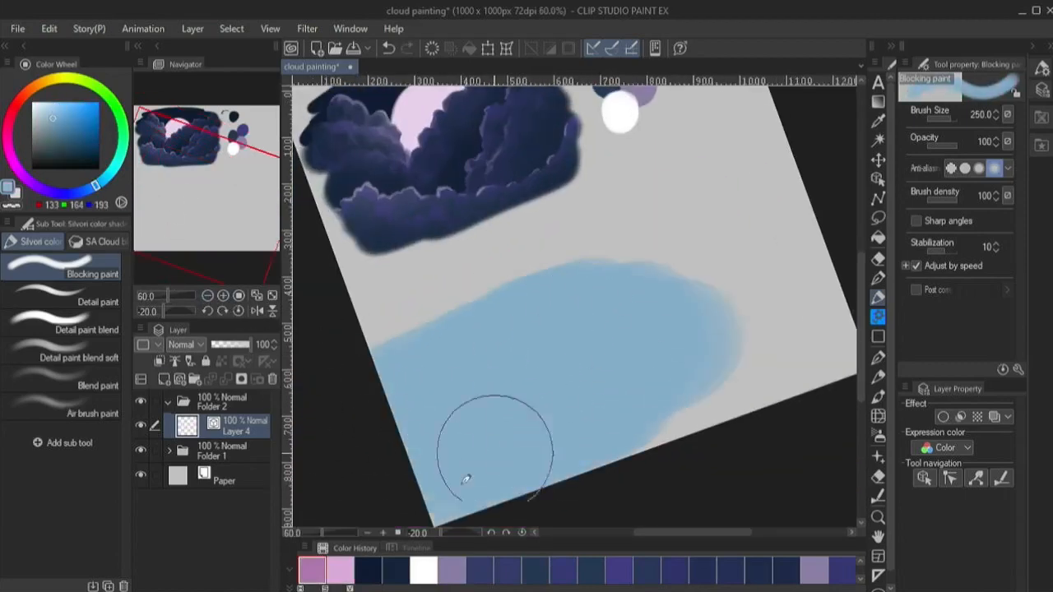
- Smooth the light blue shape's upper-left edge with a Blocking paint stroke at size 70
scroll(531, 362, up, 3)
key(bracketleft)
- Add a new raster layer above the light blue shape and choose a muted brown (RGB 103, 85, 77) at brush size 30
key(bracketleft)
key(bracketleft)
key(bracketleft)
key(bracketleft)
key(bracketleft)
key(bracketleft)
drag(319, 288, 562, 190)
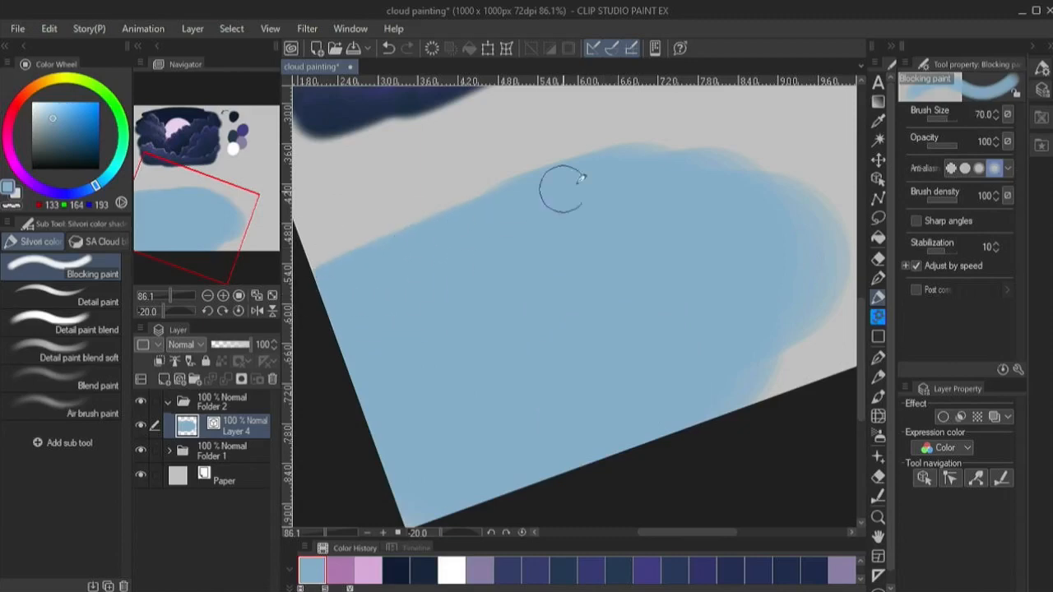
click(164, 379)
key(bracketleft)
key(bracketleft)
key(bracketleft)
key(bracketleft)
click(13, 112)
drag(15, 113, 28, 90)
click(64, 126)
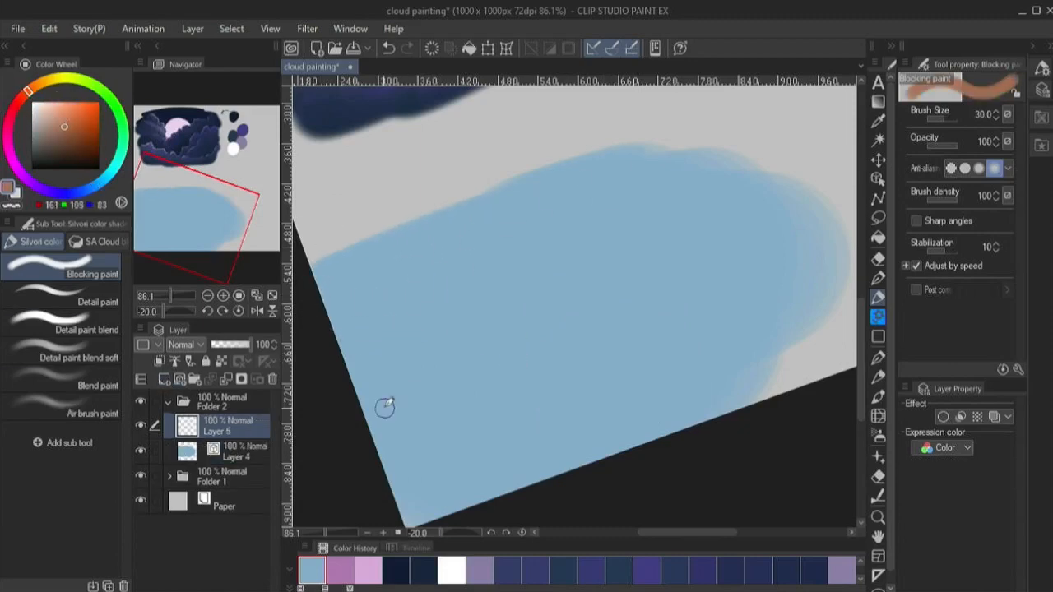
click(49, 143)
- Paint a brown area over the lower part of the blue shape, filling it at brush size 80, and clip Layer 5 to Layer 4
drag(358, 412, 523, 335)
drag(362, 409, 743, 242)
drag(666, 265, 820, 225)
key(bracketright)
key(bracketright)
key(bracketright)
key(bracketright)
key(bracketright)
mouse_move(681, 300)
mouse_down()
mouse_move(583, 323)
mouse_move(795, 305)
mouse_move(611, 399)
mouse_move(354, 494)
mouse_up()
- Erase the blue shape's ragged right and upper edges on Layer 4 using transparent color with Blocking paint at size 80
click(340, 570)
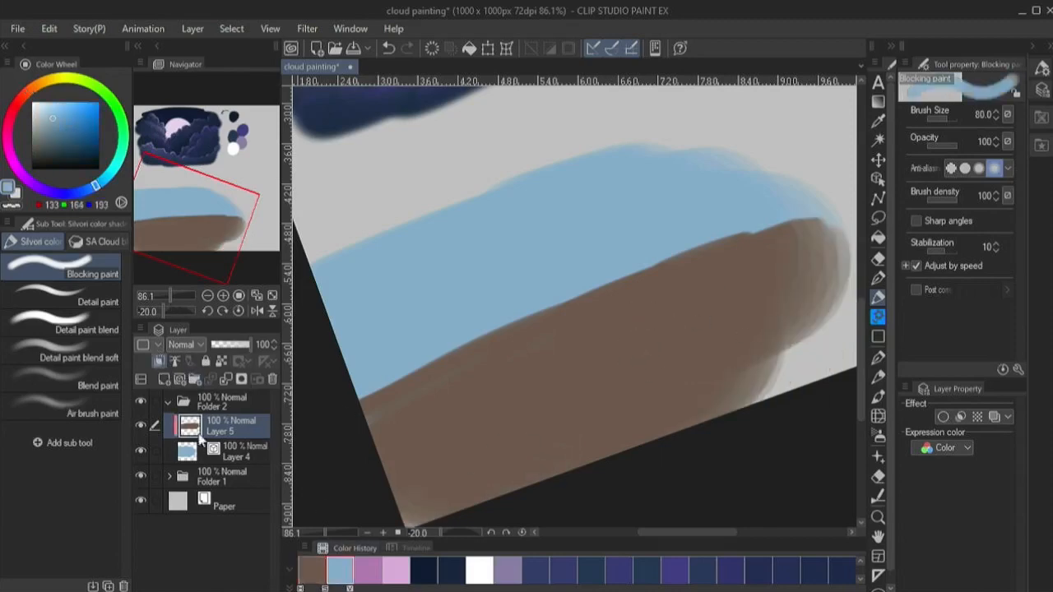
click(202, 447)
key(c)
drag(810, 255, 731, 143)
mouse_move(731, 143)
mouse_down()
mouse_move(813, 212)
mouse_move(774, 419)
mouse_up()
mouse_move(794, 222)
mouse_down()
mouse_move(464, 170)
mouse_move(301, 275)
mouse_up()
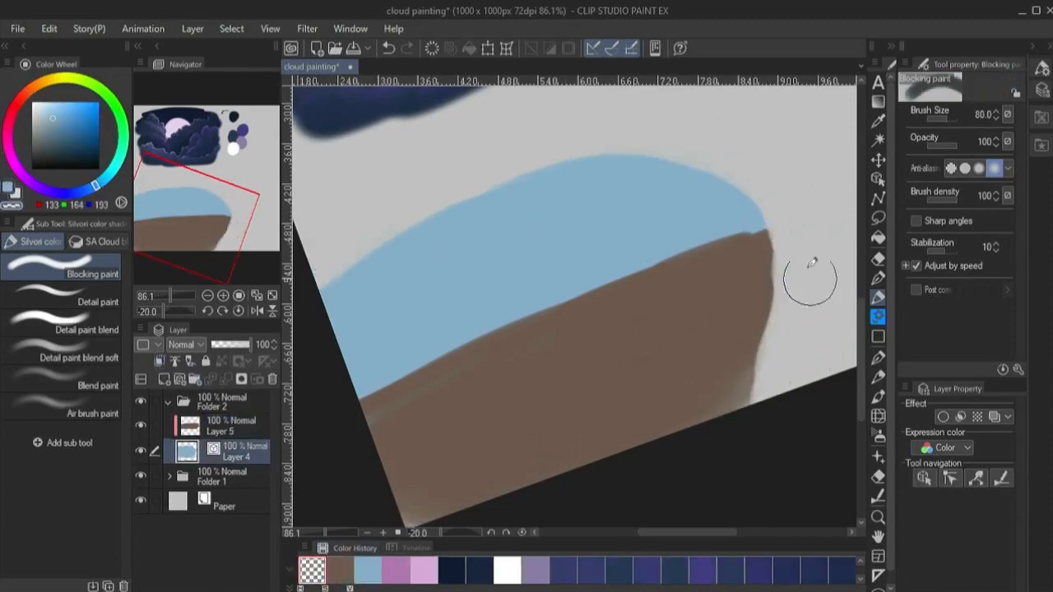
drag(693, 148, 698, 461)
- Rebuild the base shape's rounded right edge on Layer 4 with light blue (RGB 133, 164, 193) and a larger brush
key(c)
key(bracketright)
key(bracketright)
key(bracketright)
mouse_move(718, 247)
mouse_down()
mouse_move(736, 298)
mouse_move(730, 319)
mouse_move(769, 295)
mouse_up()
- Fill in the thin paint in the base shape's lower-left area on Layer 4 with light blue
key(bracketleft)
key(bracketleft)
key(bracketleft)
key(bracketleft)
key(bracketleft)
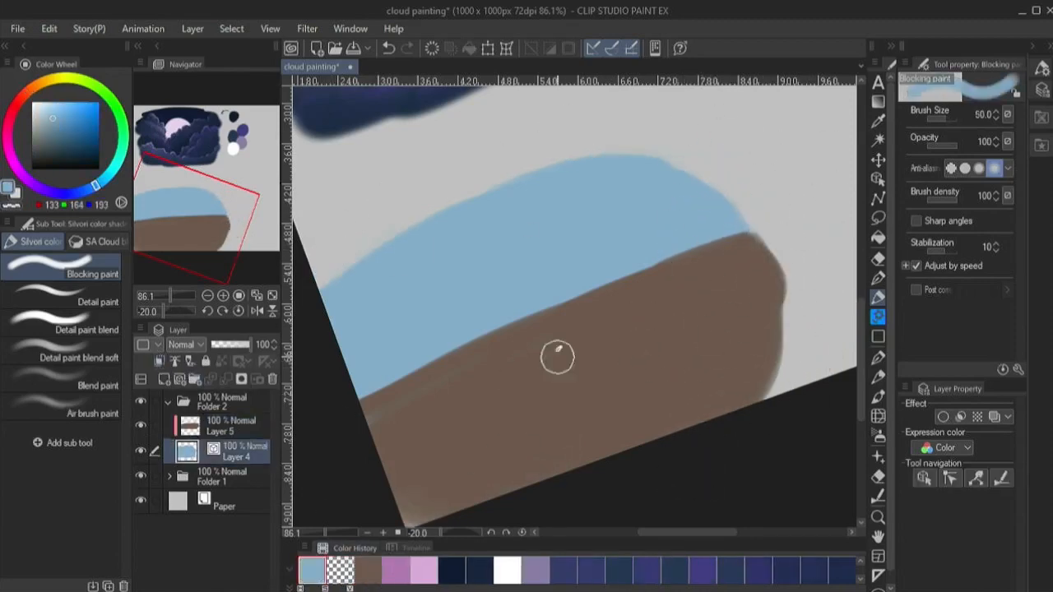
key(bracketright)
key(bracketright)
key(bracketright)
key(bracketright)
key(bracketright)
key(bracketright)
drag(370, 425, 604, 386)
- Patch the thin streaks in the brown area on Layer 5 with brown (RGB 103, 85, 77) at brush size 30
click(196, 429)
key(bracketleft)
key(bracketleft)
key(bracketleft)
key(bracketleft)
key(bracketleft)
key(bracketleft)
key(bracketleft)
key(bracketleft)
drag(490, 362, 354, 433)
key(ctrl+z)
click(368, 570)
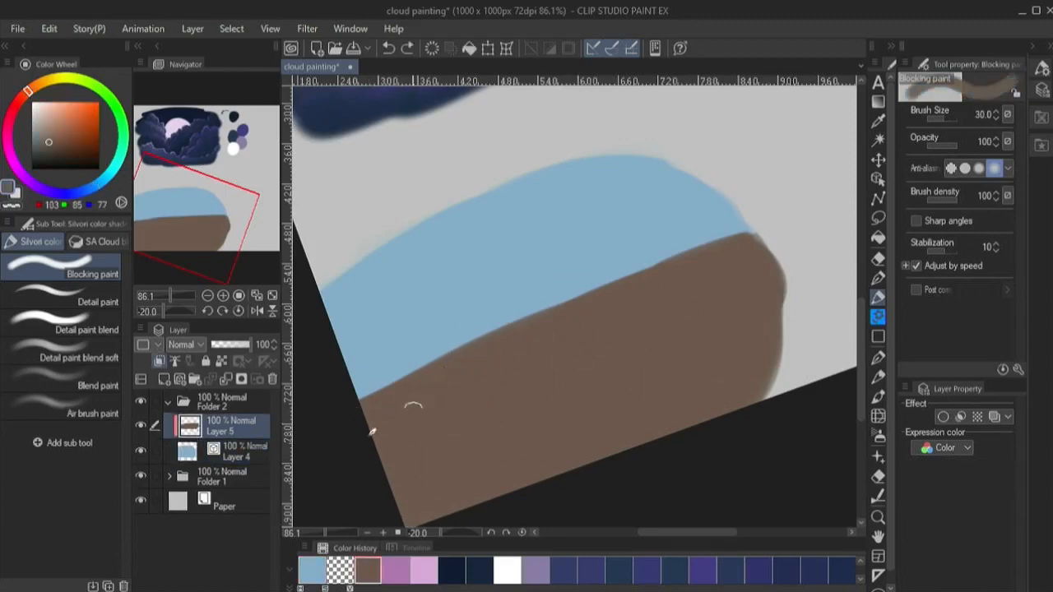
drag(411, 403, 367, 423)
- Erase the upper part of the brown area with transparent color to lower its edge into a gentle curve
key(c)
mouse_move(366, 411)
mouse_down()
mouse_move(463, 348)
mouse_move(752, 236)
mouse_up()
mouse_move(752, 236)
mouse_down()
mouse_move(491, 357)
mouse_move(370, 432)
mouse_up()
mouse_move(370, 431)
mouse_down()
mouse_move(704, 270)
mouse_move(405, 425)
mouse_move(778, 257)
mouse_move(435, 408)
mouse_move(522, 396)
mouse_up()
key(bracketleft)
key(bracketleft)
key(bracketleft)
key(bracketleft)
key(bracketleft)
- Repaint the brown ridge's left and right ends with brown, refining the upper edge at brush size 12
key(c)
key(bracketright)
key(bracketright)
key(bracketright)
key(bracketright)
key(bracketright)
mouse_move(372, 442)
mouse_down()
mouse_move(435, 420)
mouse_move(376, 435)
mouse_up()
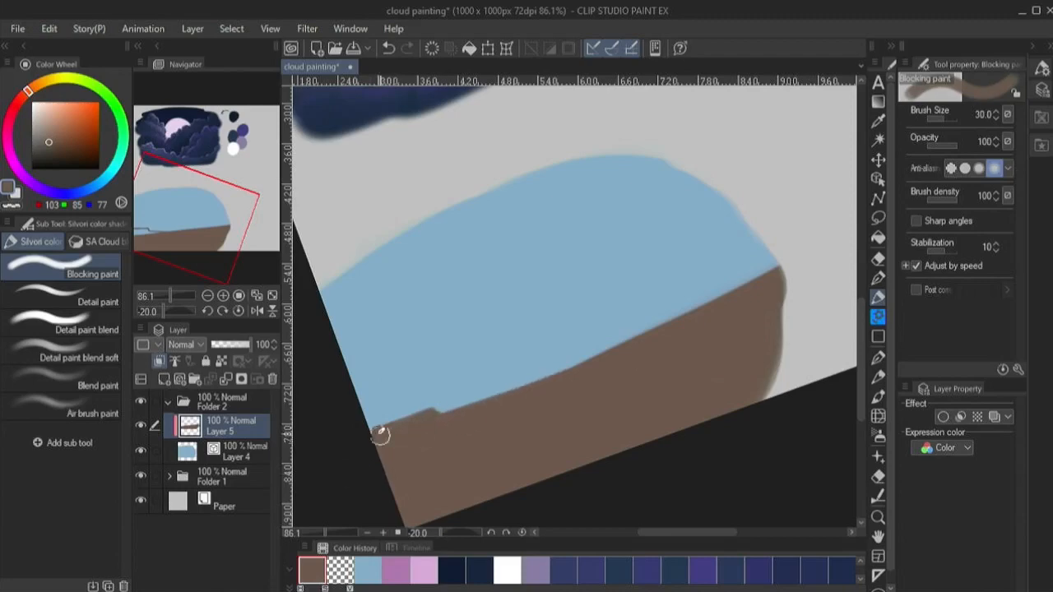
key(bracketleft)
key(bracketleft)
key(bracketleft)
key(bracketleft)
drag(688, 299, 751, 269)
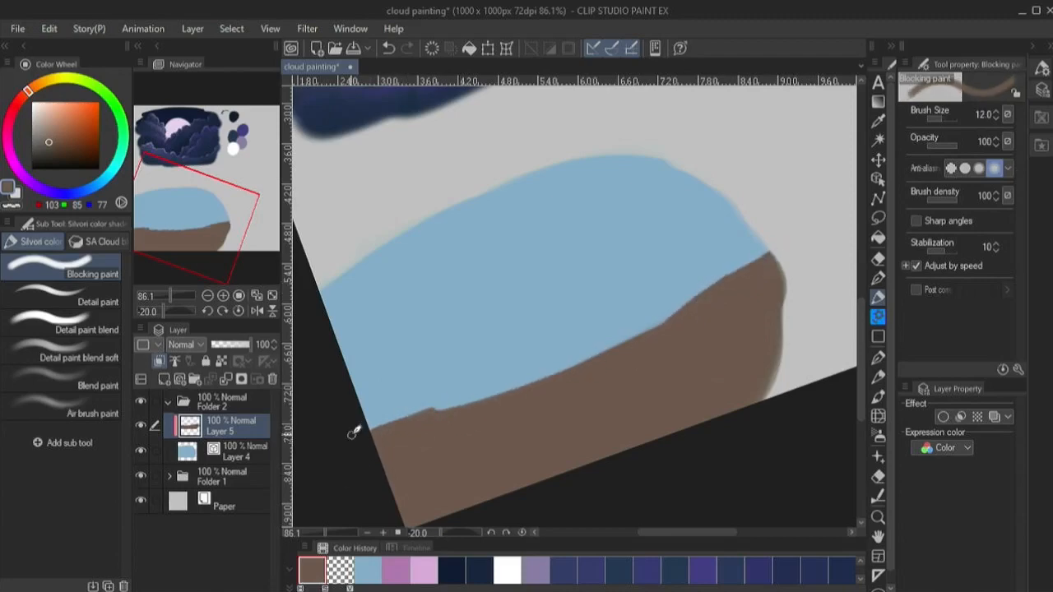
- Add a new clipped Layer 6, place it between Layer 5 and Layer 4, and make Layer 5 active
click(163, 379)
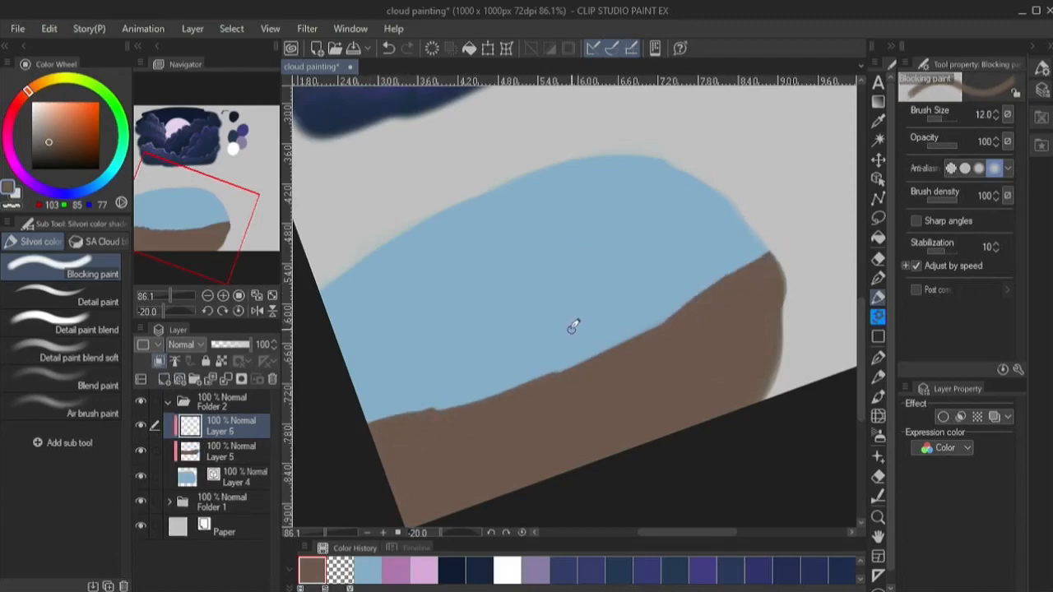
drag(229, 432, 236, 477)
click(190, 428)
- Paint near-black (RGB 15, 11, 10) over most of the brown ground on Layer 5, using brush size 40 for the broad fill
click(55, 166)
key(bracketright)
key(bracketright)
key(bracketright)
key(bracketright)
mouse_move(435, 452)
mouse_down()
mouse_move(499, 427)
mouse_move(683, 315)
mouse_move(537, 468)
mouse_move(440, 491)
mouse_up()
key(bracketright)
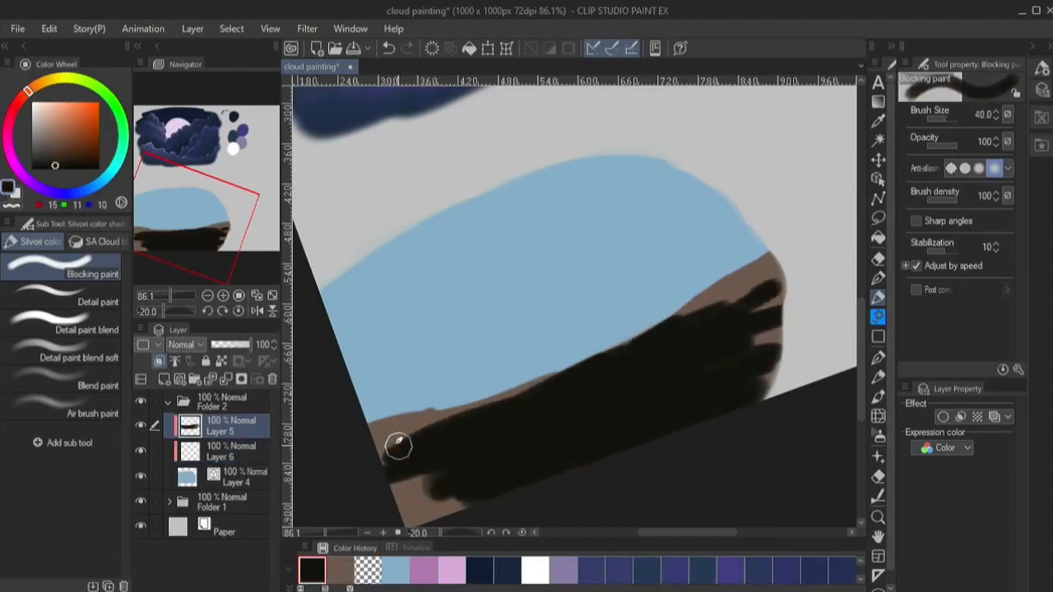
key(bracketleft)
key(bracketleft)
drag(741, 289, 776, 271)
- Paint brown streaks along the slope through the near-black area of the ground
alt+click(389, 420)
drag(632, 391, 709, 347)
drag(647, 338, 740, 298)
- Lock Layer 5's transparent pixels and blend the brown and black ground with Detail paint blend soft, working up to size 60
click(222, 362)
click(79, 357)
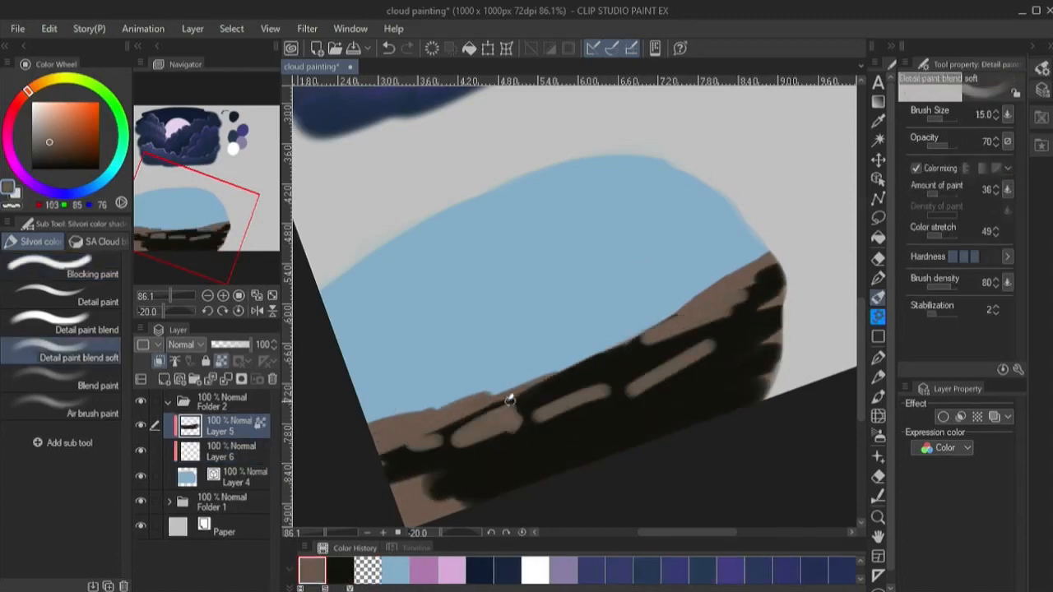
mouse_move(510, 400)
mouse_down()
mouse_move(664, 329)
mouse_move(747, 310)
mouse_up()
key(bracketright)
key(bracketright)
mouse_move(716, 308)
mouse_down()
mouse_move(788, 291)
mouse_move(568, 403)
mouse_up()
key(bracketright)
key(bracketright)
key(bracketright)
key(bracketright)
key(bracketright)
drag(412, 485, 577, 401)
alt+click(553, 461)
key(bracketleft)
drag(510, 427, 370, 473)
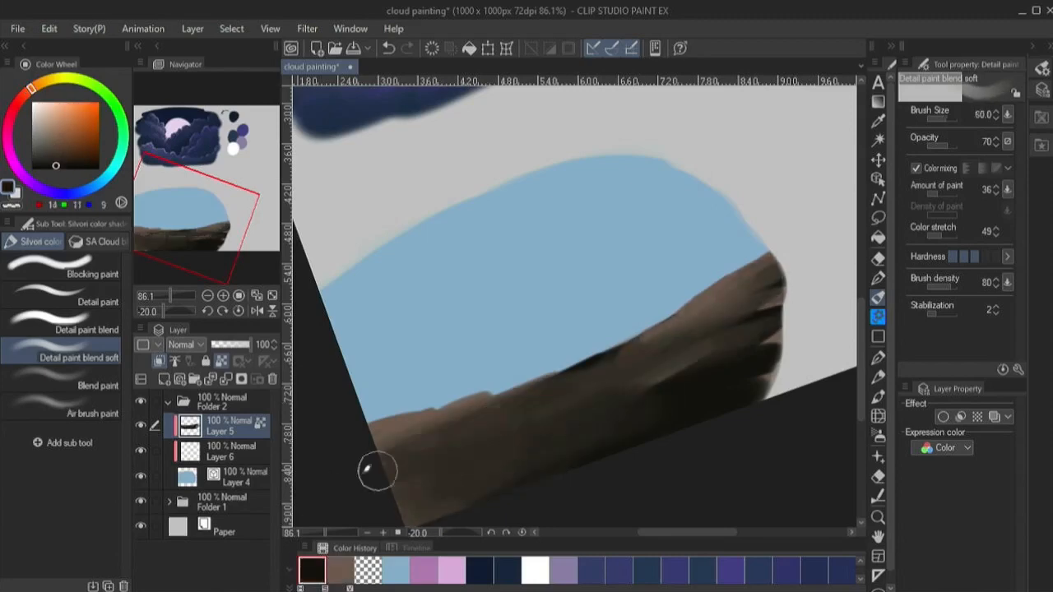
- Paint dark and brown rock strokes along the ground's slope with the Detail paint blend brush
click(79, 329)
drag(568, 370, 613, 360)
drag(390, 482, 520, 439)
drag(560, 371, 510, 383)
drag(549, 411, 709, 344)
alt+click(699, 309)
mouse_move(750, 305)
mouse_down()
mouse_move(592, 377)
mouse_move(531, 383)
mouse_up()
drag(483, 397, 411, 428)
drag(550, 431, 431, 487)
- Add finer rock texture strokes across the ground's lower and right areas, reducing the brush to size 8
key(bracketleft)
key(bracketleft)
mouse_move(497, 454)
mouse_down()
mouse_move(773, 338)
mouse_move(663, 362)
mouse_move(533, 463)
mouse_up()
alt+click(767, 352)
alt+click(670, 388)
drag(470, 425, 581, 381)
key(bracketleft)
key(bracketleft)
key(bracketleft)
drag(777, 305, 739, 315)
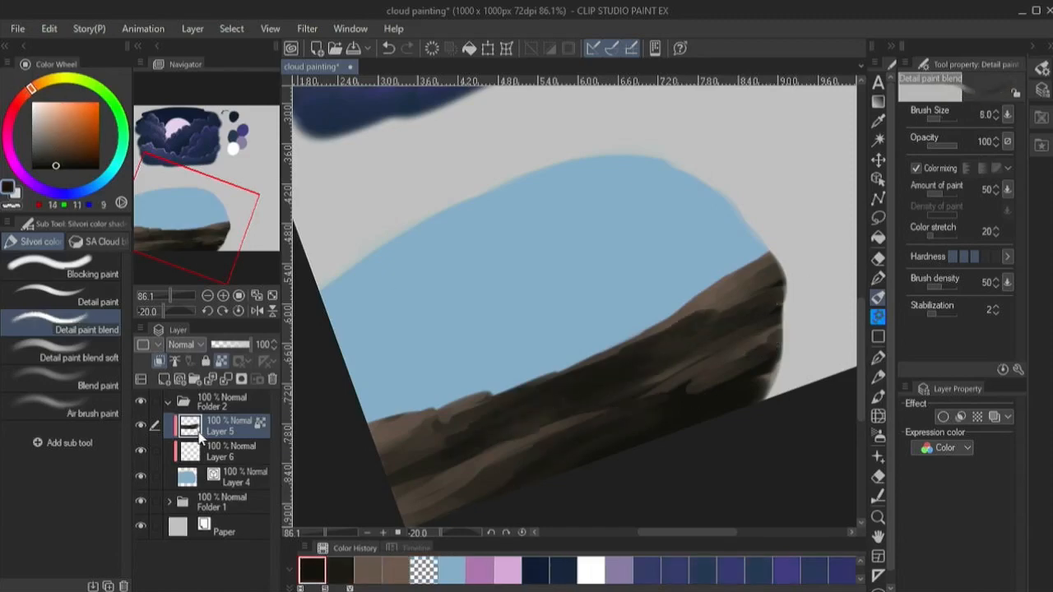
- Paint white (RGB 252, 252, 253) cloud bands on Layer 6, across the blue sky and along the ground's left edge
click(201, 451)
key(x)
key(bracketright)
key(bracketright)
key(bracketright)
mouse_move(344, 352)
mouse_down()
mouse_move(535, 277)
mouse_move(705, 176)
mouse_move(346, 356)
mouse_up()
drag(374, 399, 586, 360)
mouse_move(458, 398)
mouse_down()
mouse_move(388, 396)
mouse_move(504, 390)
mouse_up()
- Add thin white cloud streaks in the sky's right part below the main band at brush size 8
key(bracketleft)
key(bracketleft)
key(bracketleft)
drag(596, 315, 678, 267)
drag(740, 218, 657, 259)
drag(725, 240, 710, 246)
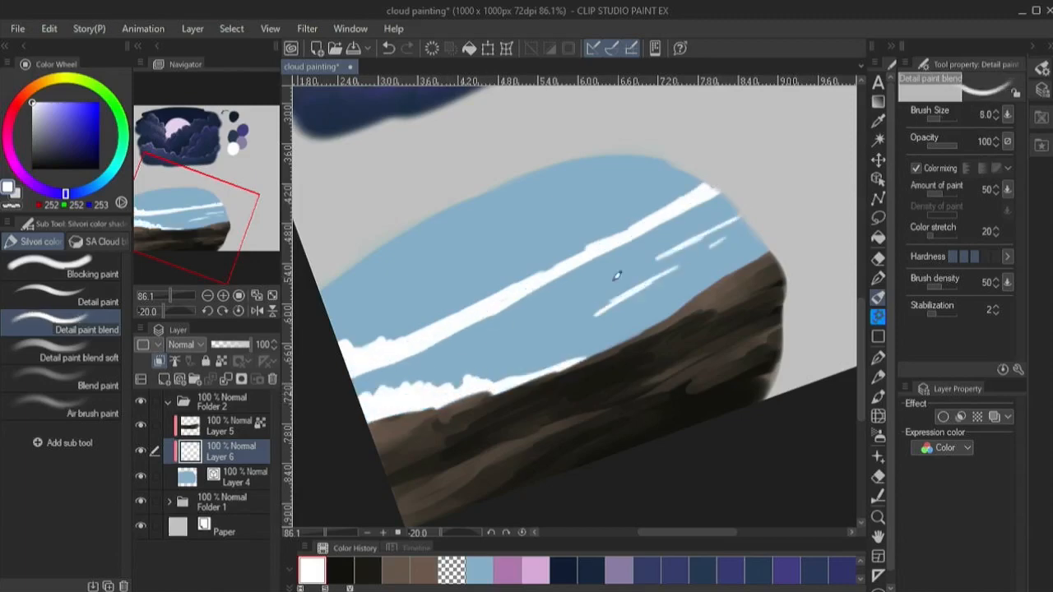
- Fill the sky above the middle of the ridge with dense diagonal white cloud streaks
drag(493, 350, 543, 316)
mouse_move(600, 289)
mouse_down()
mouse_move(524, 331)
mouse_move(544, 323)
mouse_up()
key(bracketright)
drag(583, 325, 494, 371)
mouse_move(723, 277)
mouse_down()
mouse_move(531, 379)
mouse_move(596, 334)
mouse_up()
drag(711, 283, 633, 336)
- Carve gaps into the clouds near the ridge with transparent color at size 12 and add white puffs at the right
key(bracketright)
key(c)
mouse_move(691, 298)
mouse_down()
mouse_move(607, 343)
mouse_move(659, 299)
mouse_up()
drag(656, 302, 695, 281)
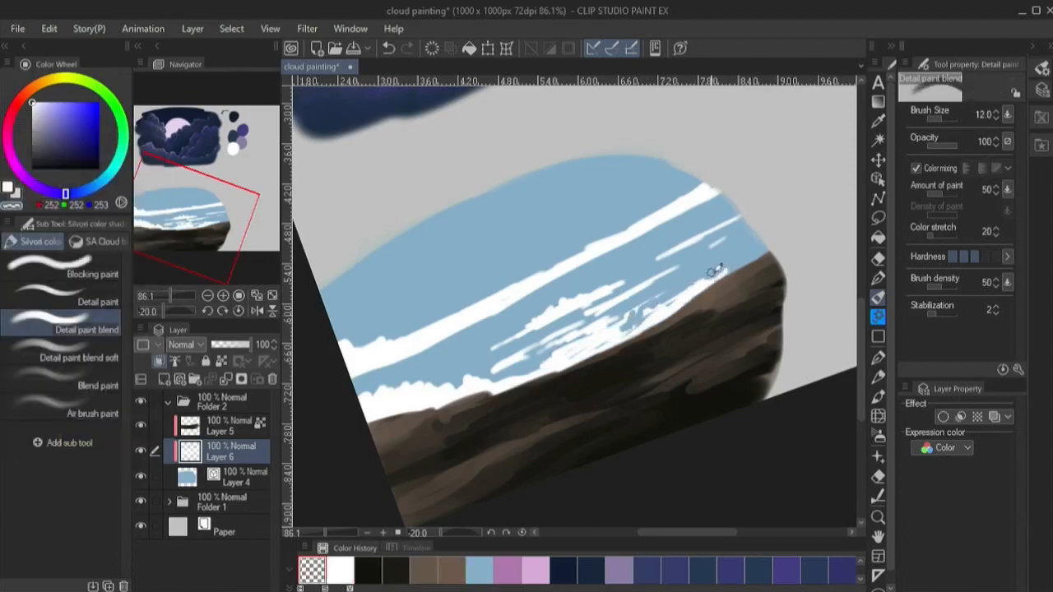
key(c)
click(715, 239)
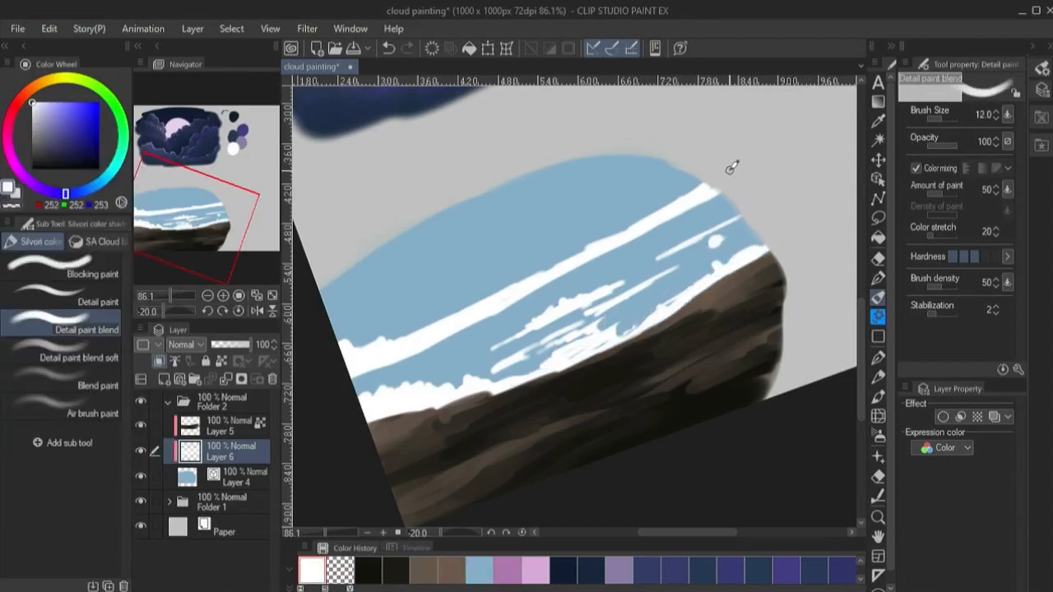
- Paint fine white streaks beneath the main cloud band at brush size 7 and trim them with transparent color
key(c)
key(c)
mouse_move(690, 243)
mouse_down()
mouse_move(726, 221)
mouse_move(521, 312)
mouse_up()
key(bracketleft)
key(bracketleft)
key(bracketleft)
mouse_move(561, 296)
mouse_down()
mouse_move(482, 322)
mouse_move(360, 393)
mouse_up()
drag(486, 335, 383, 382)
- Soften and break up the cloud streaks below the main band using Detail paint blend soft with white and transparent color
key(c)
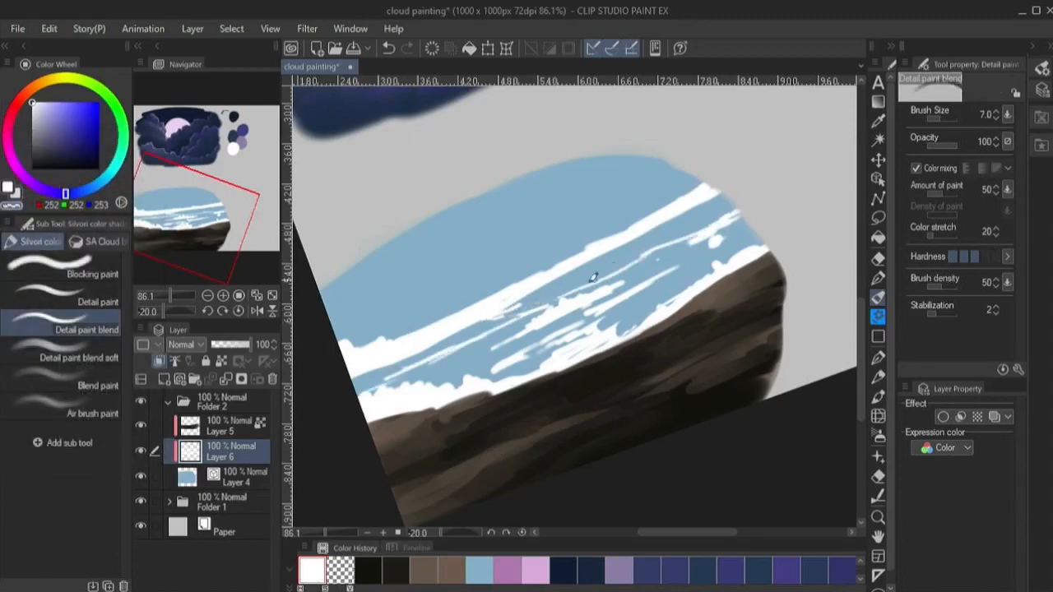
drag(584, 287, 635, 263)
drag(685, 238, 707, 232)
key(period)
key(bracketleft)
key(bracketleft)
key(bracketleft)
key(bracketleft)
key(c)
drag(663, 260, 576, 311)
drag(621, 293, 538, 344)
mouse_move(685, 262)
mouse_down()
mouse_move(735, 212)
mouse_move(658, 228)
mouse_move(615, 260)
mouse_up()
- Paint soft white clouds above the main band, sweeping from the left side up to the sky's upper-right edge
key(c)
drag(579, 280, 598, 272)
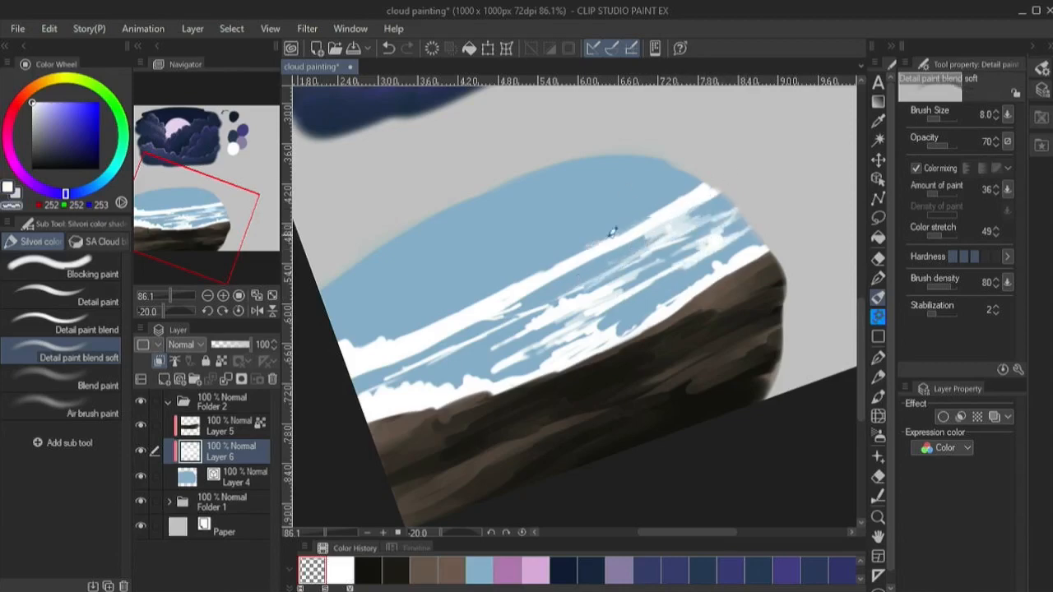
mouse_move(650, 217)
mouse_down()
mouse_move(563, 265)
mouse_move(700, 174)
mouse_move(681, 194)
mouse_up()
- Add soft light grey (RGB 205, 205, 205) strokes to the lower-left clouds at brush size 10
key(c)
mouse_move(488, 295)
mouse_down()
mouse_move(362, 346)
mouse_move(334, 317)
mouse_move(453, 296)
mouse_up()
key(bracketright)
key(bracketright)
key(bracketright)
key(bracketright)
key(bracketright)
key(bracketright)
key(bracketright)
key(bracketleft)
key(bracketleft)
key(bracketleft)
key(bracketleft)
key(bracketleft)
key(bracketleft)
drag(440, 303, 672, 173)
mouse_move(679, 168)
mouse_down()
mouse_move(441, 298)
mouse_move(400, 376)
mouse_move(543, 344)
mouse_move(520, 360)
mouse_move(496, 350)
mouse_move(567, 317)
mouse_up()
key(bracketright)
key(bracketright)
key(bracketright)
key(bracketright)
key(bracketright)
key(c)
key(bracketleft)
key(bracketleft)
key(bracketleft)
key(bracketleft)
key(bracketleft)
alt+click(524, 327)
drag(431, 378, 509, 342)
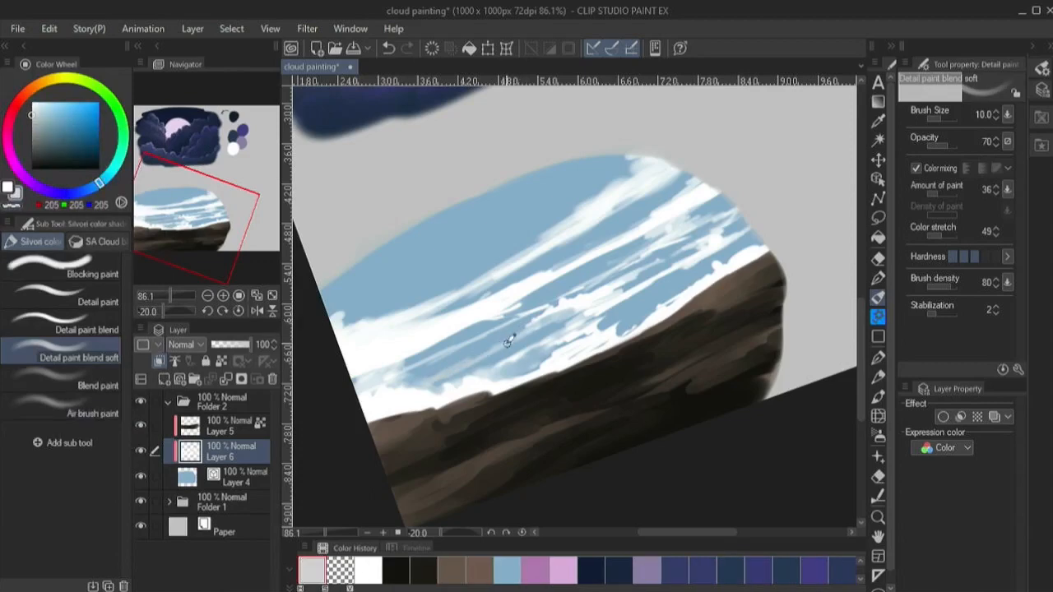
- Pick near-white (RGB 252, 252, 253) from the clouds and break up the main cloud band with transparent color at brush size 17
alt+click(593, 301)
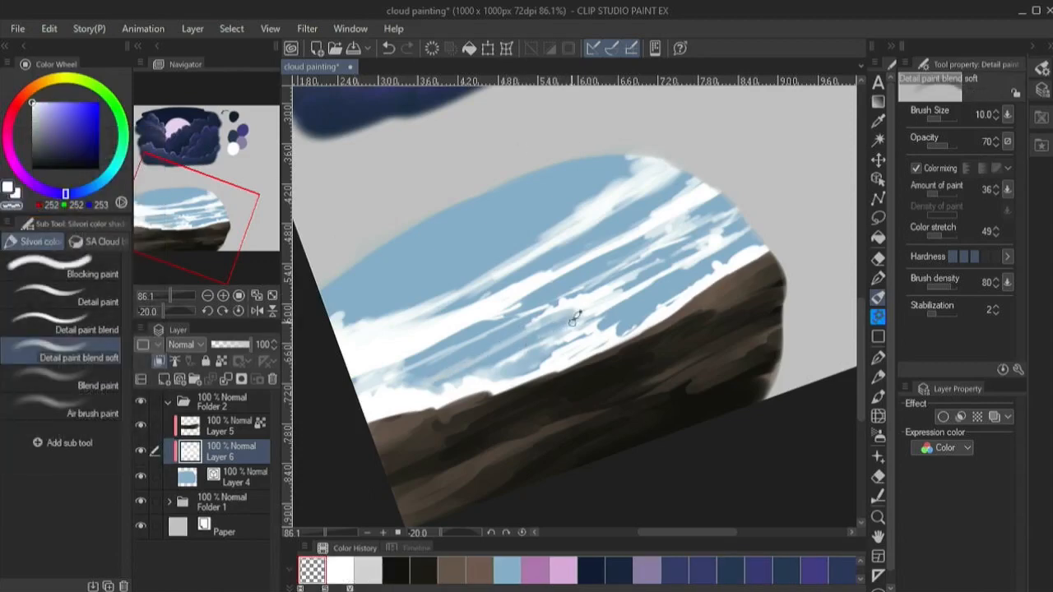
key(bracketright)
key(bracketright)
key(bracketright)
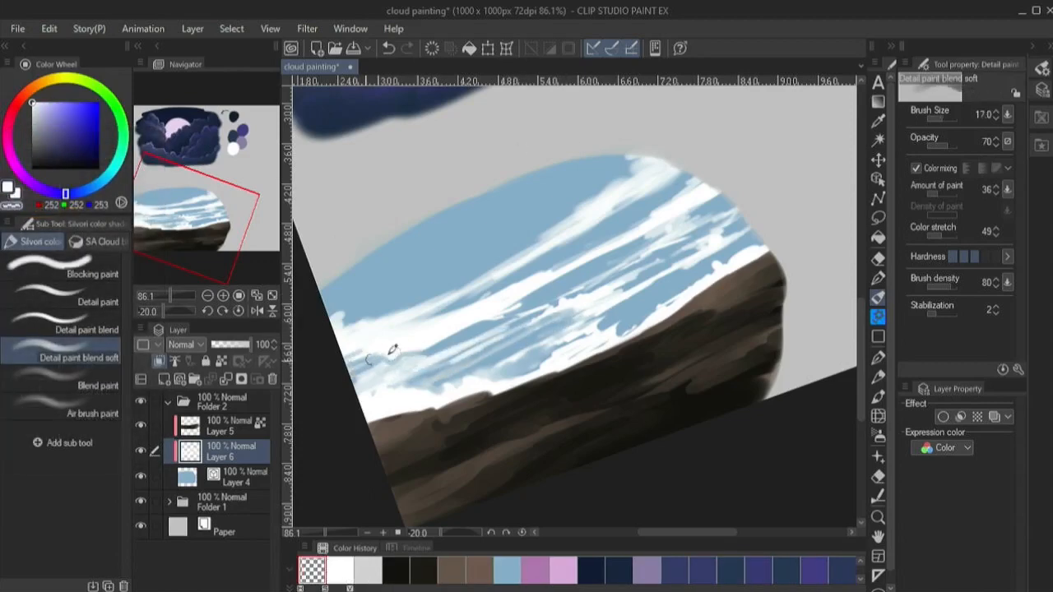
mouse_move(392, 350)
mouse_down()
mouse_move(430, 327)
mouse_move(554, 291)
mouse_move(555, 266)
mouse_move(642, 296)
mouse_move(626, 327)
mouse_move(607, 327)
mouse_move(669, 294)
mouse_move(591, 344)
mouse_up()
key(c)
- Carve narrow sky gaps through the middle of the main cloud band, alternating white and transparent color
key(c)
key(c)
mouse_move(688, 287)
mouse_down()
mouse_move(748, 250)
mouse_move(725, 259)
mouse_move(729, 236)
mouse_move(684, 228)
mouse_move(637, 250)
mouse_move(687, 206)
mouse_up()
- Paint curved white streaks across the open upper sky and along its upper-left edge, trimming them with transparent color
key(c)
key(c)
key(c)
key(c)
mouse_move(645, 253)
mouse_down()
mouse_move(696, 203)
mouse_move(616, 231)
mouse_move(660, 187)
mouse_move(538, 255)
mouse_up()
key(c)
mouse_move(449, 313)
mouse_down()
mouse_move(356, 340)
mouse_move(432, 326)
mouse_up()
key(c)
mouse_move(376, 270)
mouse_down()
mouse_move(378, 252)
mouse_move(494, 219)
mouse_move(491, 209)
mouse_move(362, 270)
mouse_up()
- Thin and separate the long streaks in the left and central sky at brush size 12
key(c)
key(c)
mouse_move(338, 288)
mouse_down()
mouse_move(407, 267)
mouse_move(354, 285)
mouse_up()
key(c)
mouse_move(380, 279)
mouse_down()
mouse_move(452, 248)
mouse_move(568, 171)
mouse_move(428, 221)
mouse_up()
key(c)
key(c)
mouse_move(558, 198)
mouse_down()
mouse_move(492, 236)
mouse_move(526, 189)
mouse_move(561, 170)
mouse_up()
key(c)
mouse_move(352, 296)
mouse_down()
mouse_move(338, 280)
mouse_move(416, 278)
mouse_up()
key(c)
key(c)
key(bracketleft)
key(bracketleft)
mouse_move(344, 316)
mouse_down()
mouse_move(474, 253)
mouse_move(448, 273)
mouse_up()
key(c)
drag(547, 236, 421, 305)
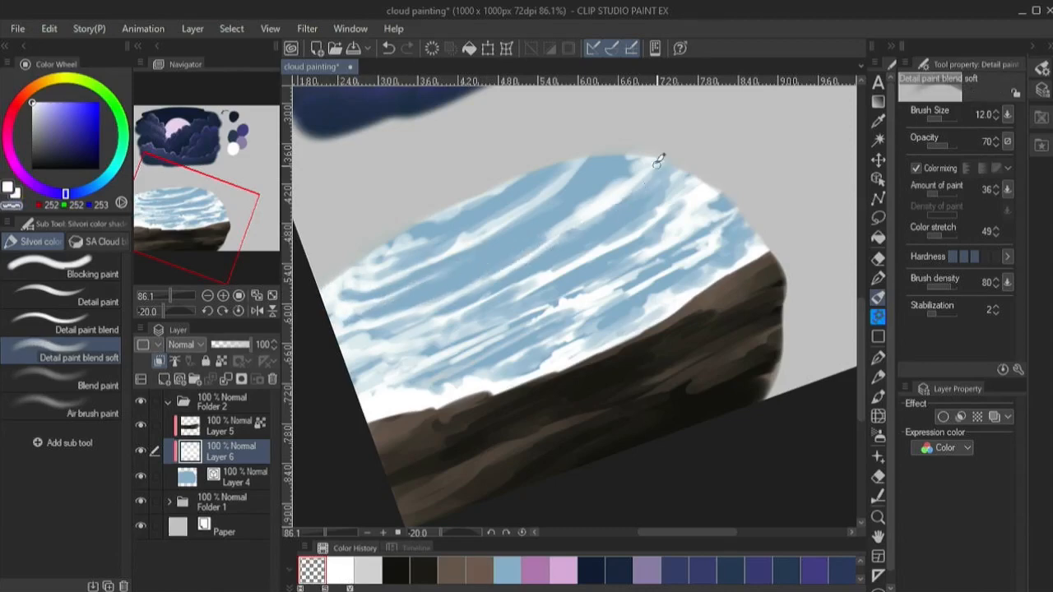
- Add small puffy white details to the streaks in the sky's upper-right area, reducing the brush size to 7
key(bracketleft)
key(c)
key(bracketleft)
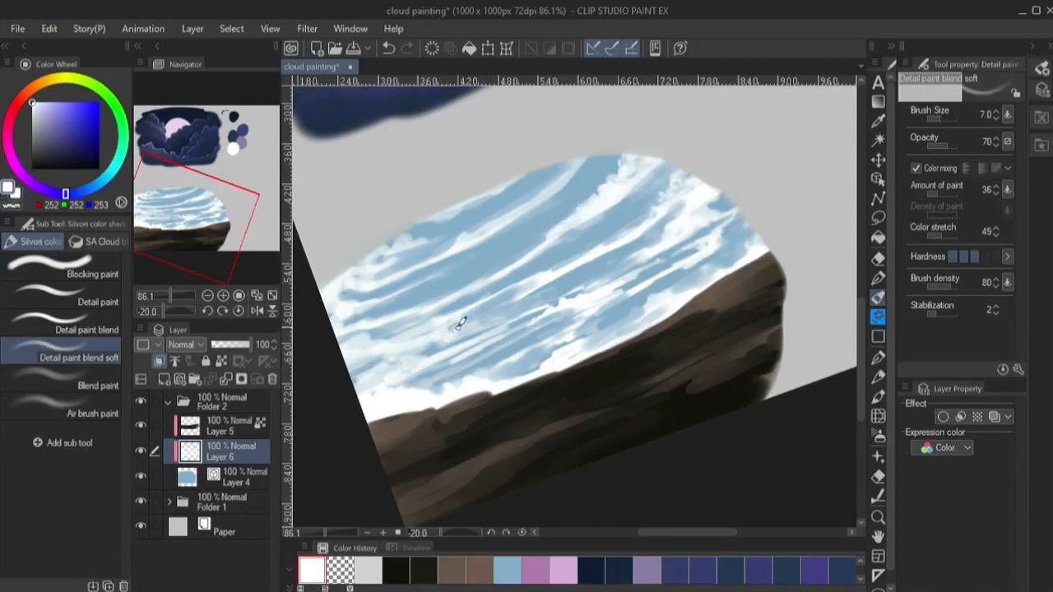
- Shape puffy clouds along the left and middle horizon above the ground, cutting in with transparent color at brush size 20
key(bracketright)
key(bracketright)
key(bracketright)
key(bracketright)
key(bracketright)
key(bracketright)
key(bracketright)
key(bracketright)
key(bracketright)
key(c)
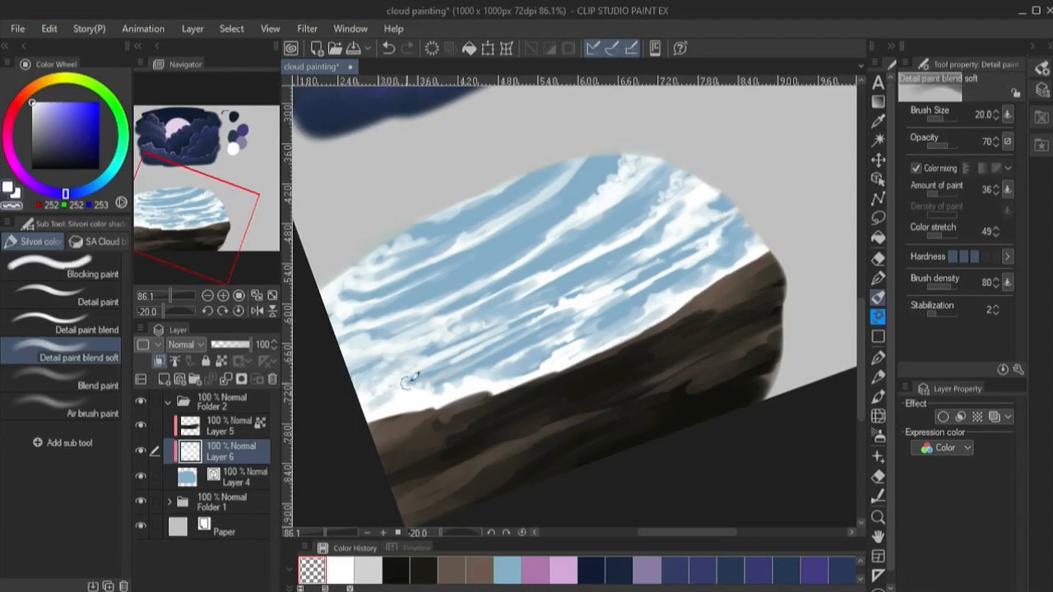
mouse_move(493, 389)
mouse_down()
mouse_move(587, 368)
mouse_move(660, 318)
mouse_move(618, 326)
mouse_up()
- Build up puffy clouds at the horizon's right end with white at brush size 25 and trim them with transparent color at size 12
key(bracketleft)
key(c)
drag(697, 291, 721, 272)
key(bracketleft)
key(bracketleft)
key(bracketleft)
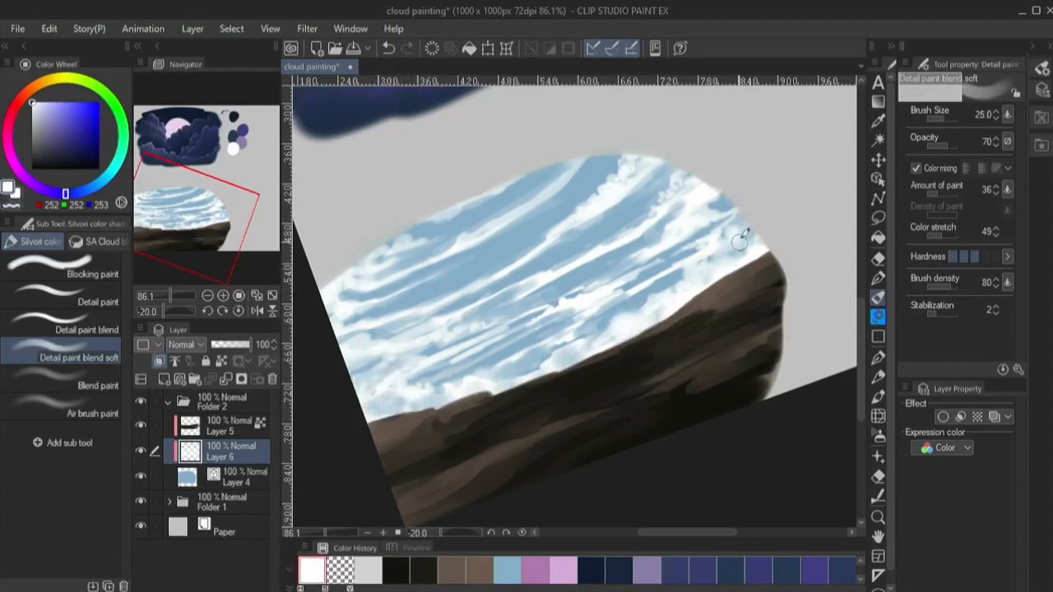
key(c)
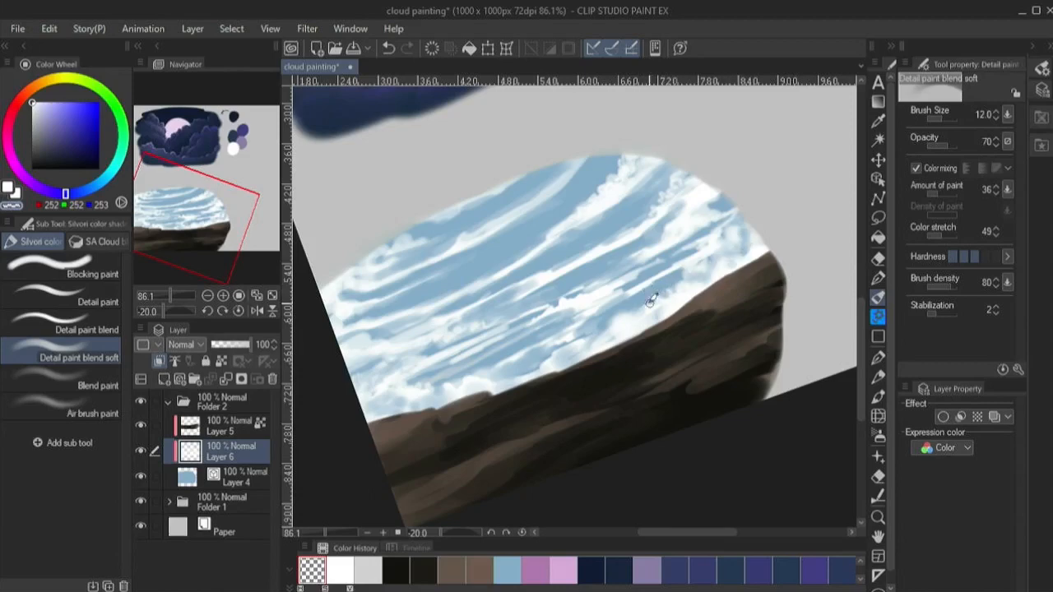
- Reset the canvas rotation to 0 and zoom out to 54% to view both cloud scenes
click(238, 311)
click(167, 295)
drag(172, 190, 187, 172)
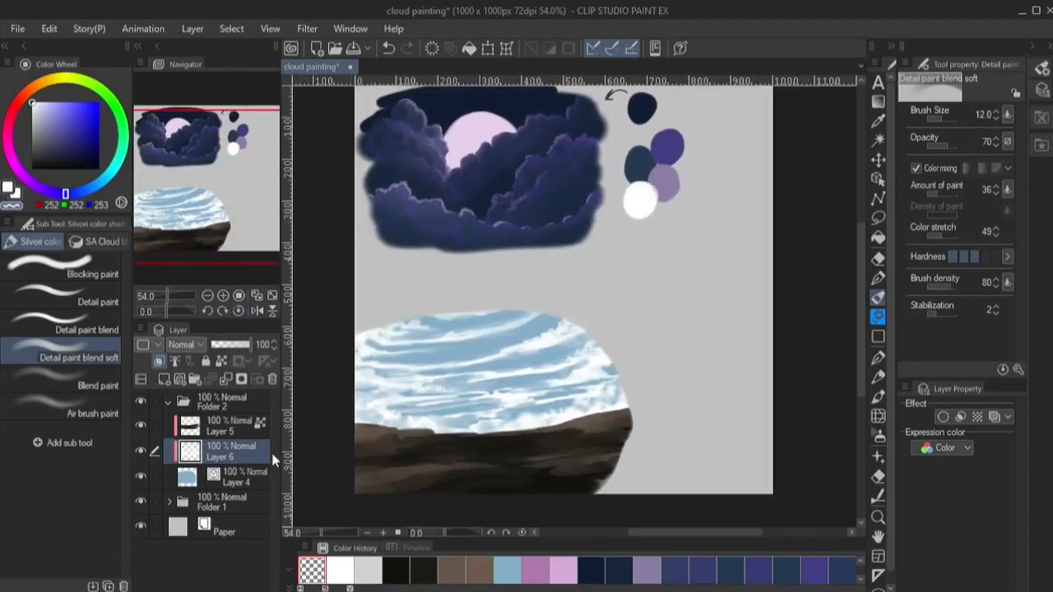